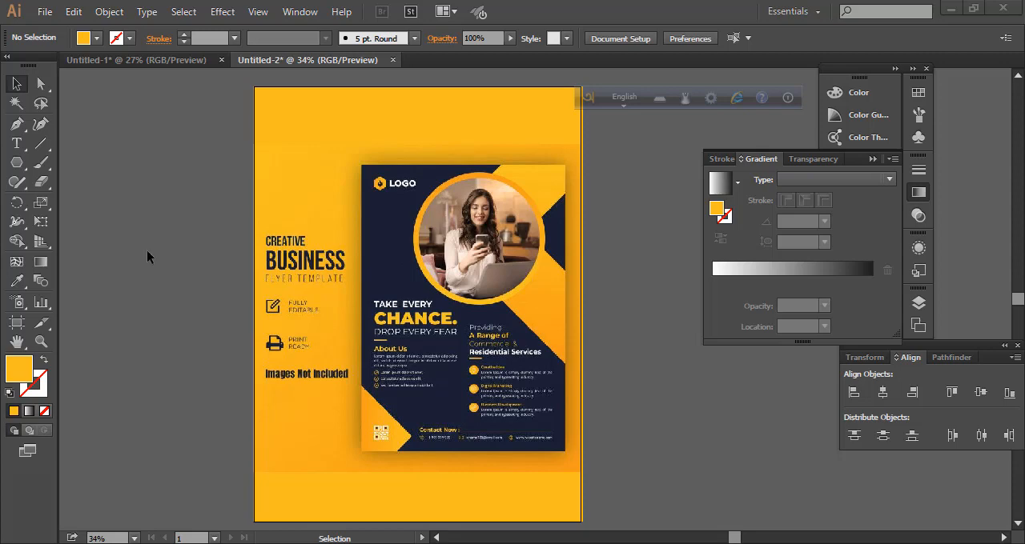
# Create a new document 900 px wide and 1200 px high in RGB colour mode
pyautogui.click(44, 11)
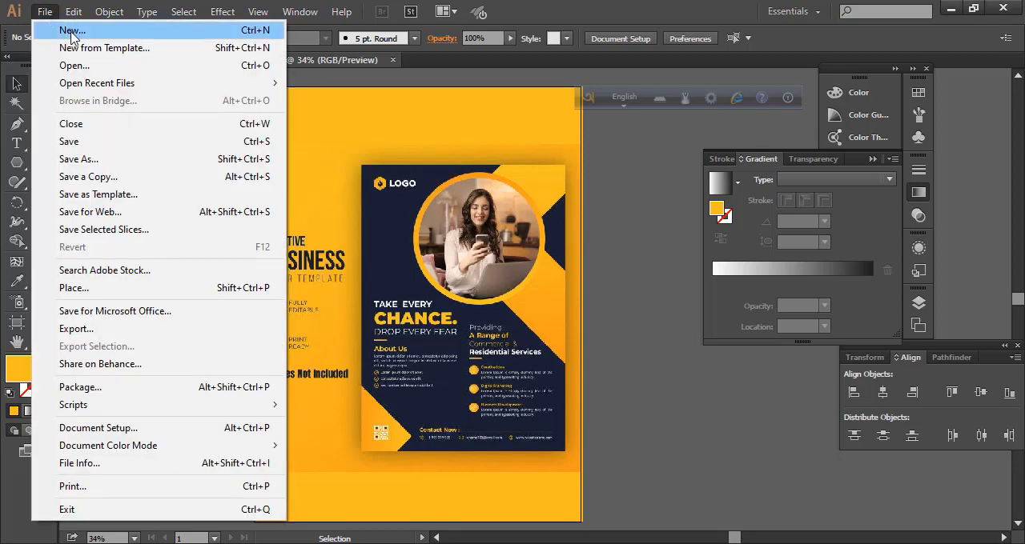
pyautogui.click(74, 34)
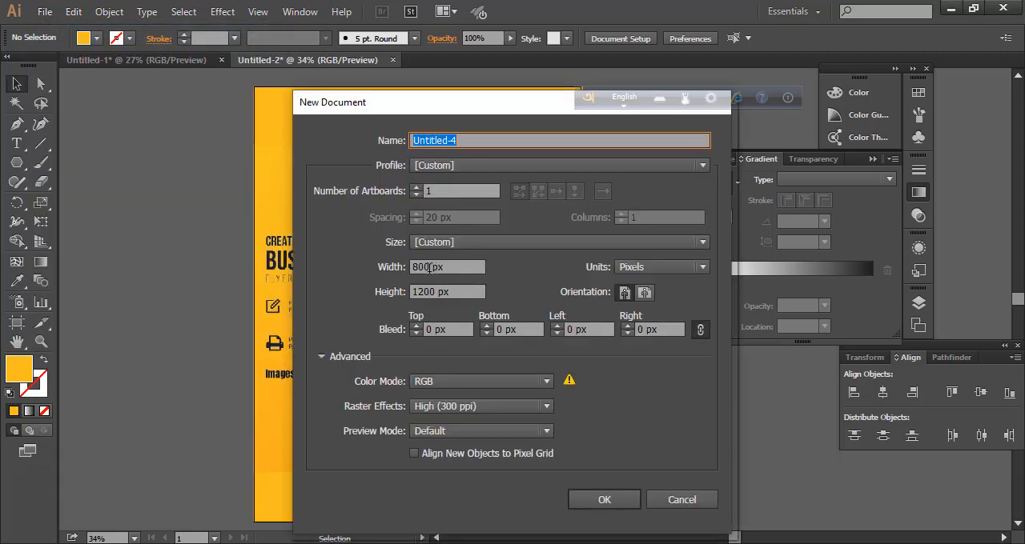
pyautogui.click(439, 269)
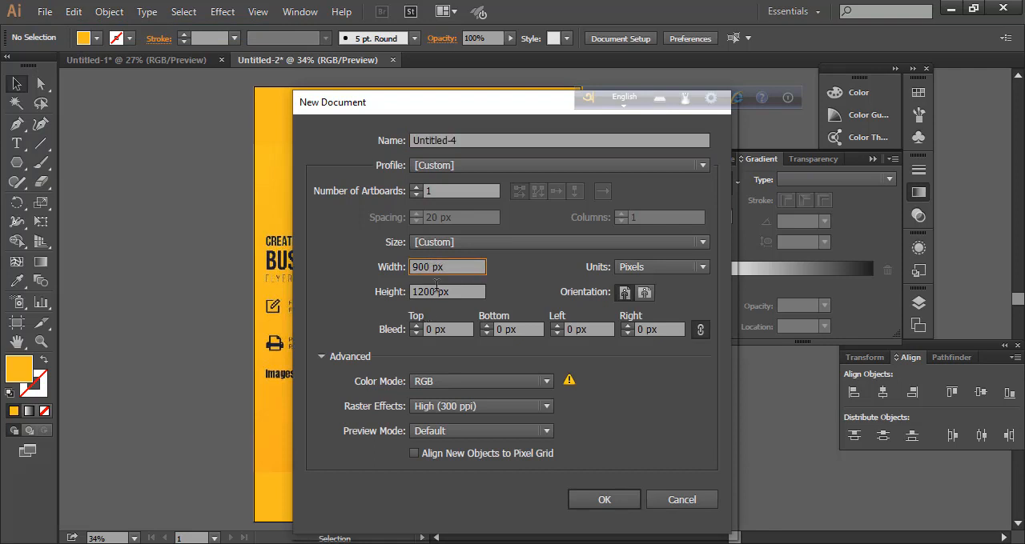
pyautogui.click(544, 382)
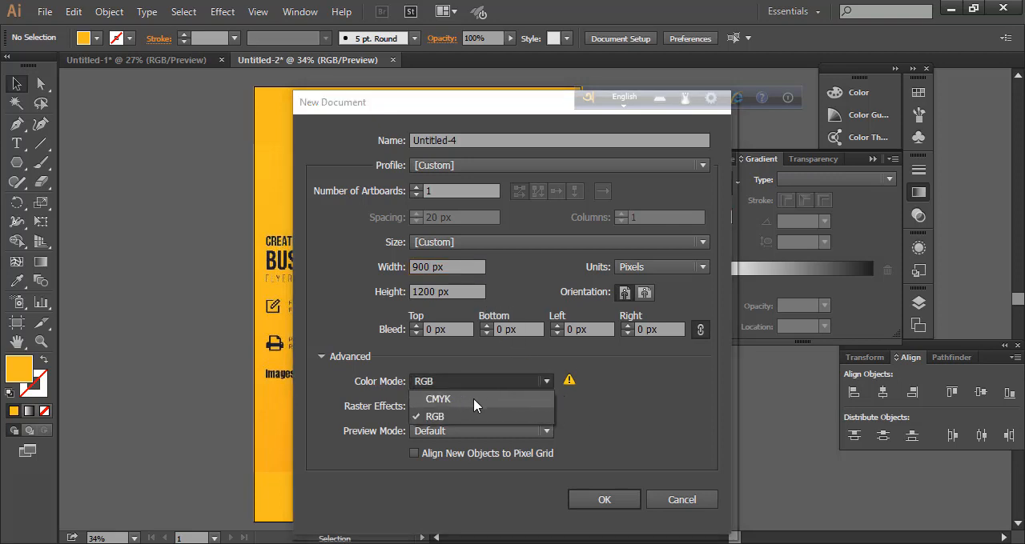
pyautogui.click(601, 401)
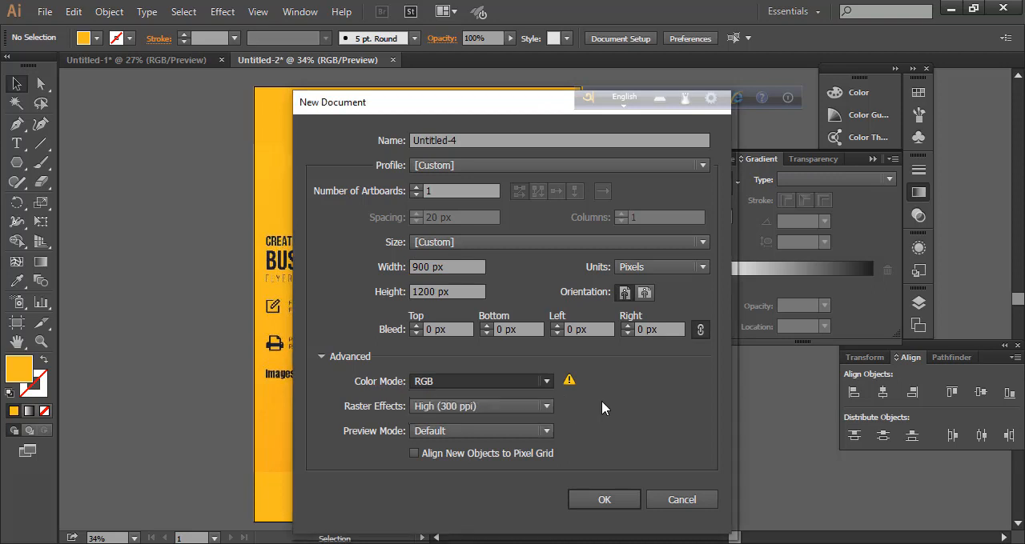
pyautogui.click(621, 501)
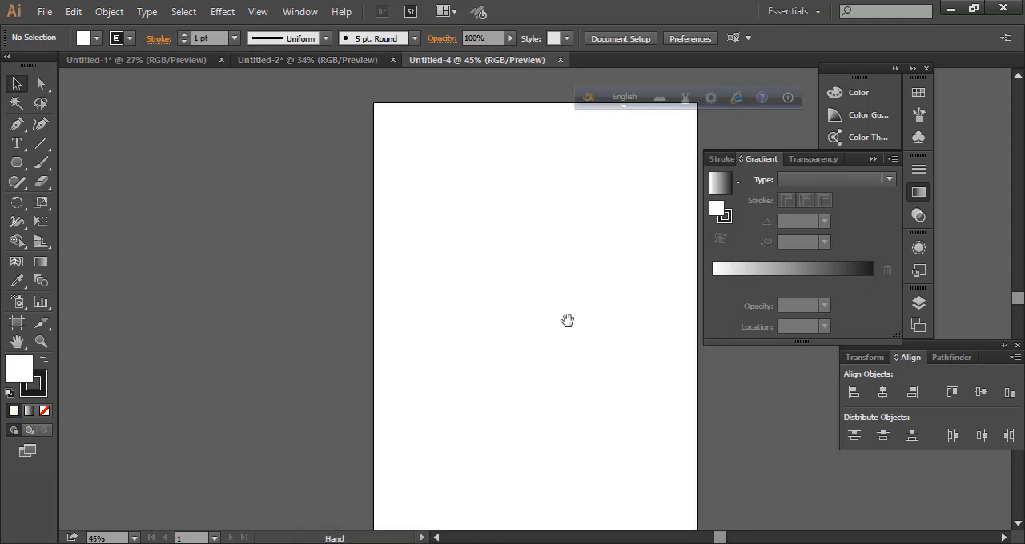
# Bring the reference flyer image from the Untitled-2 document into the new document, placing it beside the artboard
pyautogui.moveTo(567, 321); pyautogui.dragTo(485, 300)
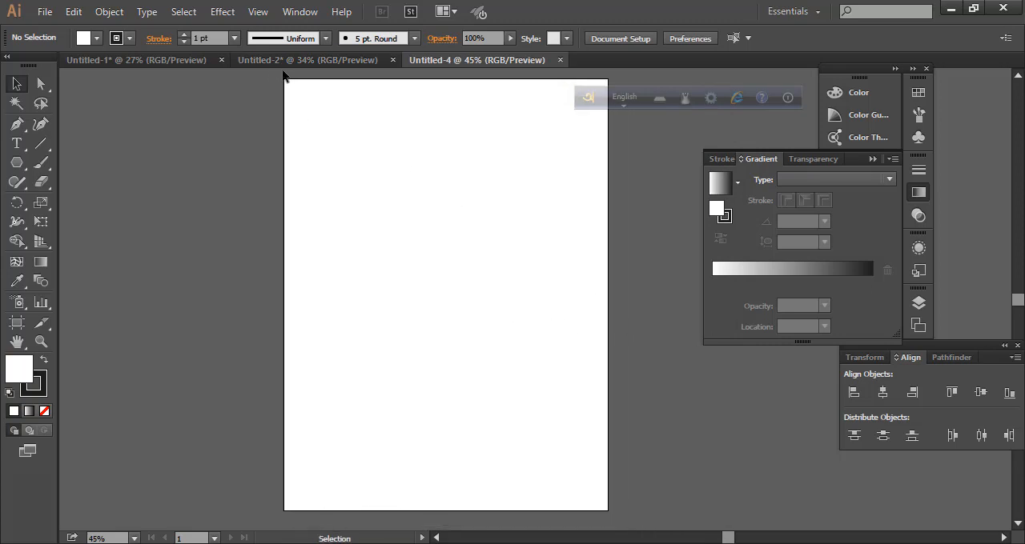
pyautogui.click(337, 60)
pyautogui.moveTo(468, 254); pyautogui.dragTo(217, 201)
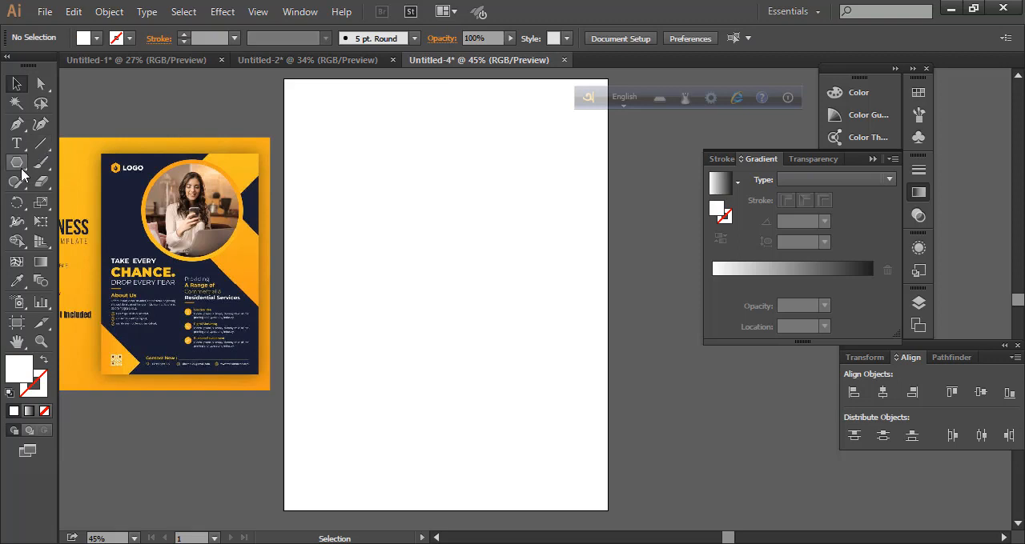
# Draw a rectangle covering the whole artboard and fill it with the navy sampled from the reference flyer
pyautogui.click(22, 169)
pyautogui.click(90, 162)
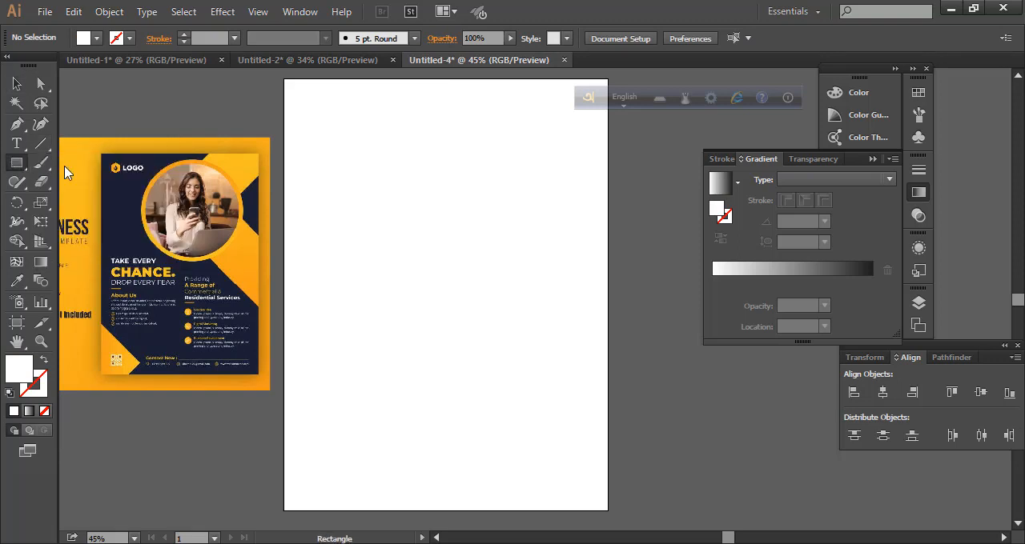
pyautogui.moveTo(285, 77); pyautogui.dragTo(607, 510)
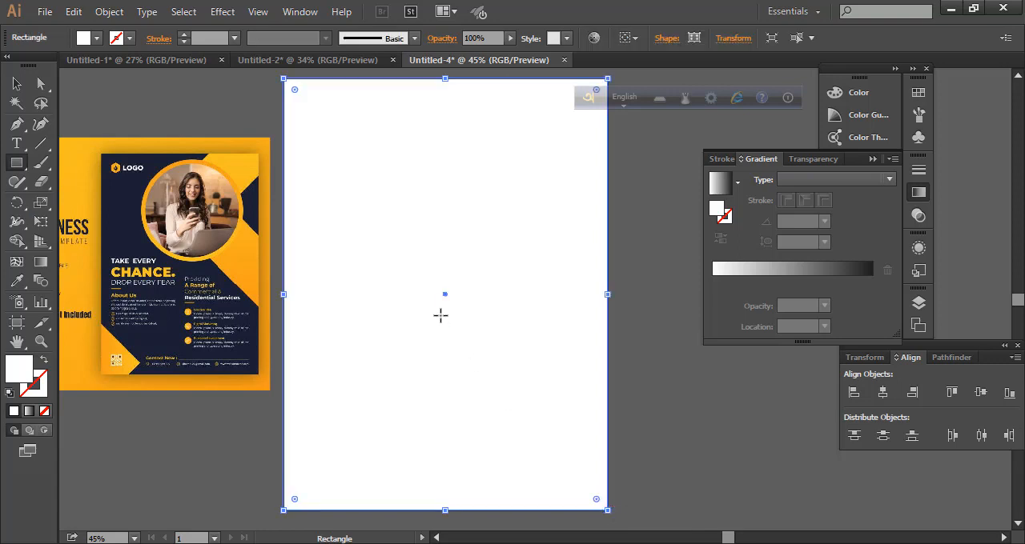
pyautogui.click(18, 288)
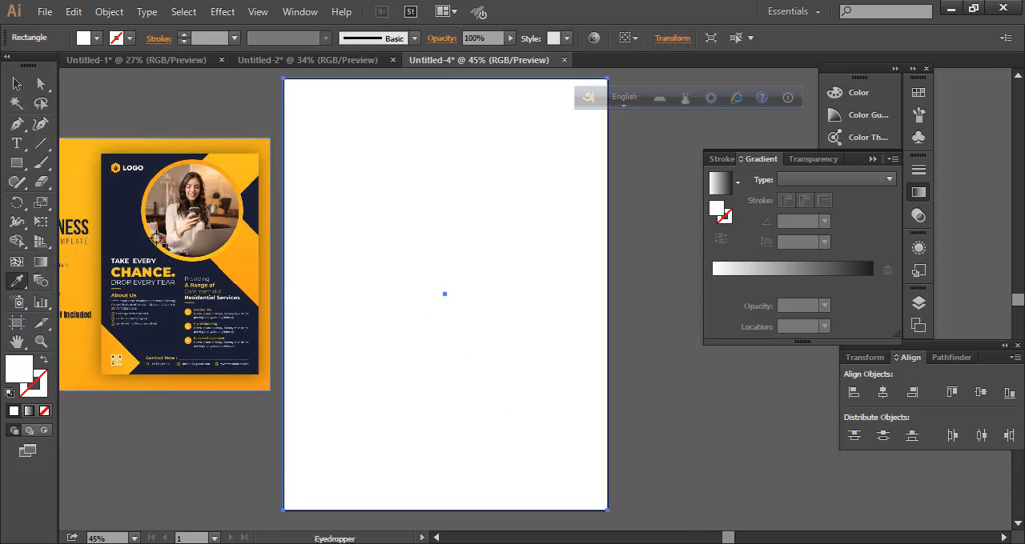
pyautogui.click(115, 220)
pyautogui.click(17, 84)
pyautogui.click(619, 299)
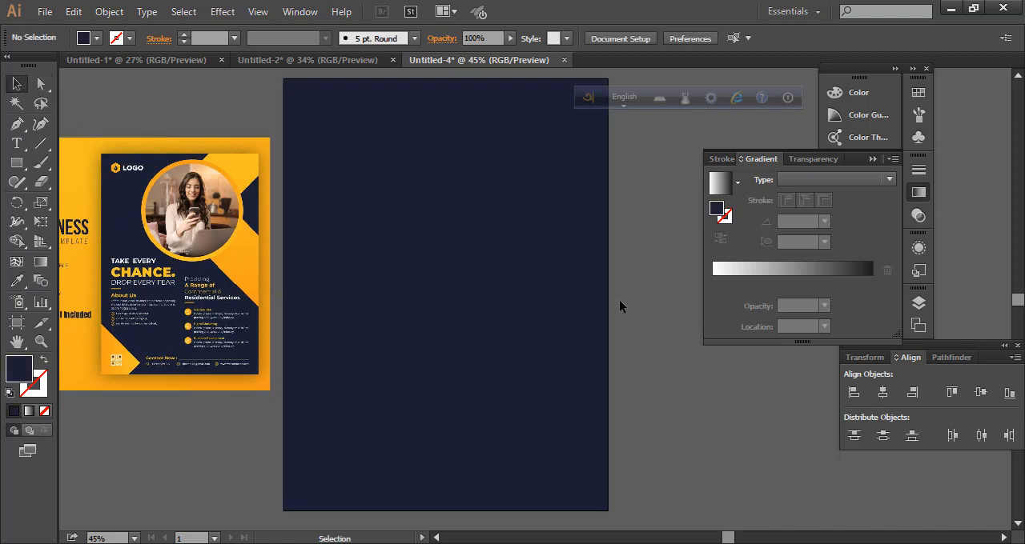
# Lock the navy background rectangle and check that it cannot be selected or moved
pyautogui.click(511, 302)
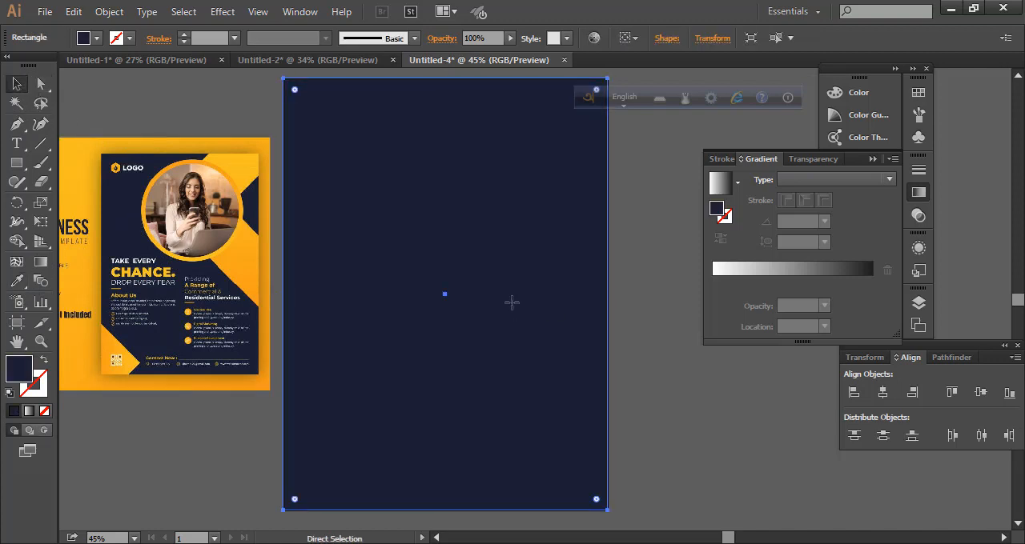
pyautogui.hotkey('ctrl', '2')
pyautogui.scroll(2, 634, 338)
pyautogui.scroll(-3, 633, 338)
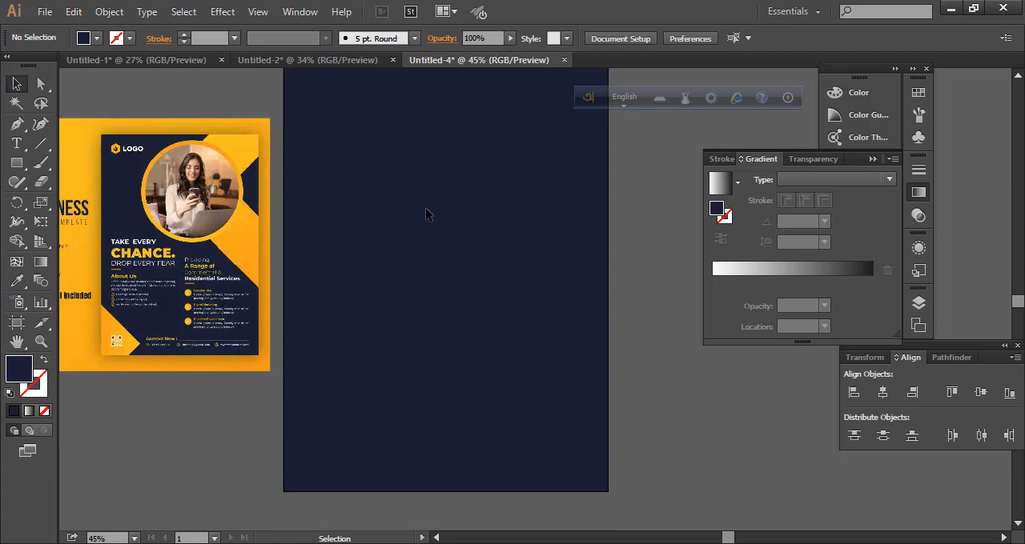
pyautogui.moveTo(425, 210); pyautogui.dragTo(555, 210)
pyautogui.moveTo(533, 261); pyautogui.dragTo(459, 344)
pyautogui.moveTo(413, 206); pyautogui.dragTo(512, 365)
pyautogui.scroll(2, 441, 257)
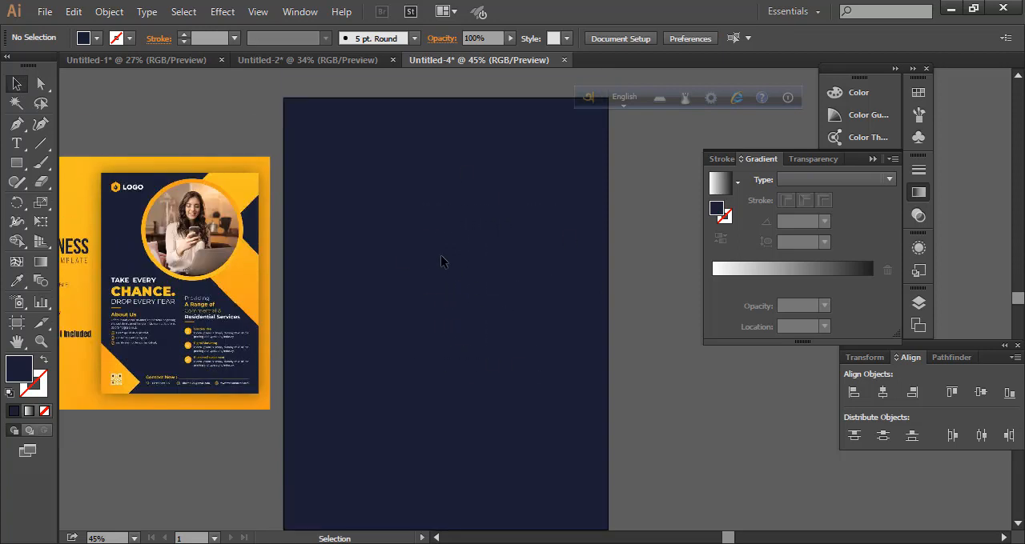
pyautogui.scroll(-1, 440, 260)
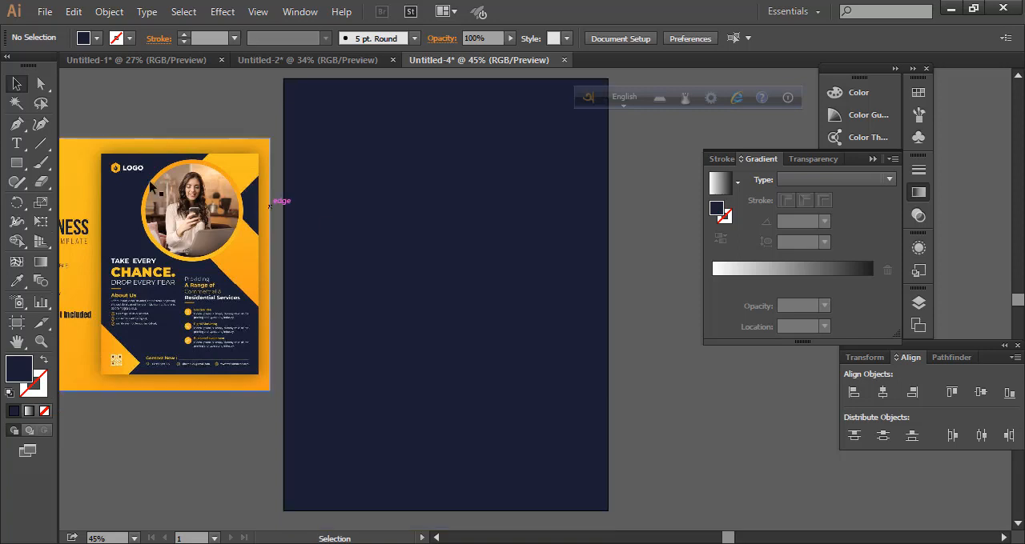
# Draw a closed seven-point angular shape with the Pen tool at the artboard's upper-right corner, with a triangular notch along the right edge
pyautogui.click(18, 124)
pyautogui.scroll(1, 507, 171)
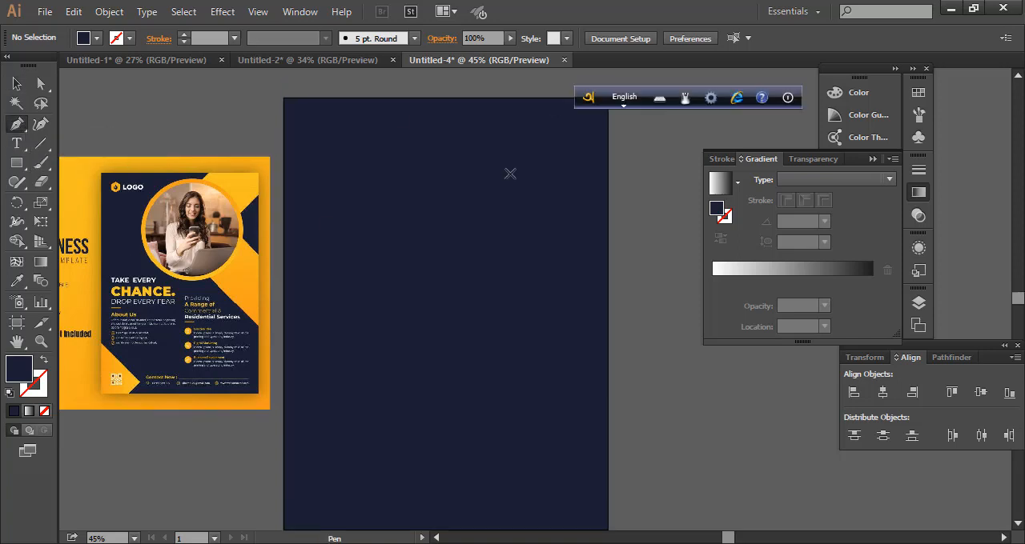
pyautogui.click(508, 98)
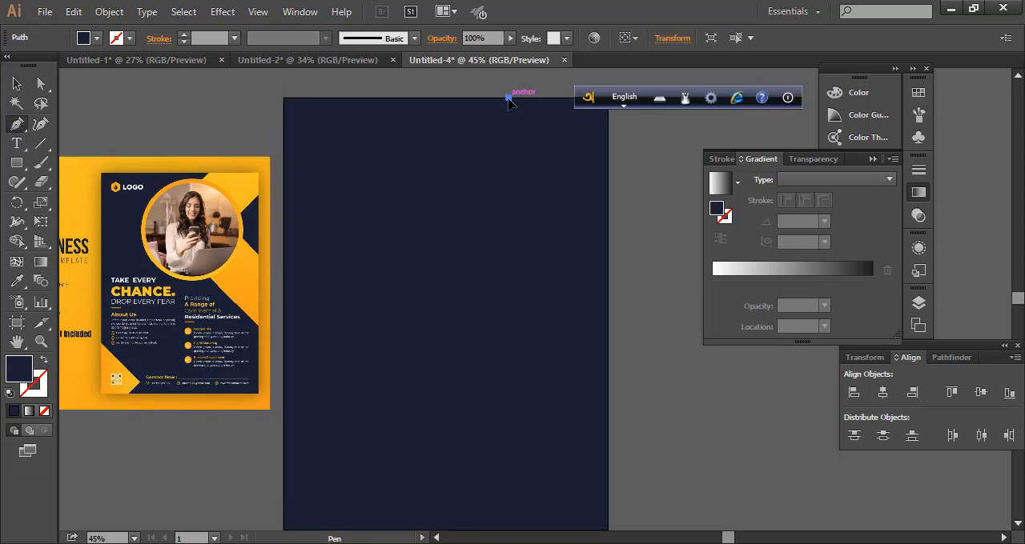
pyautogui.click(477, 194)
pyautogui.click(608, 260)
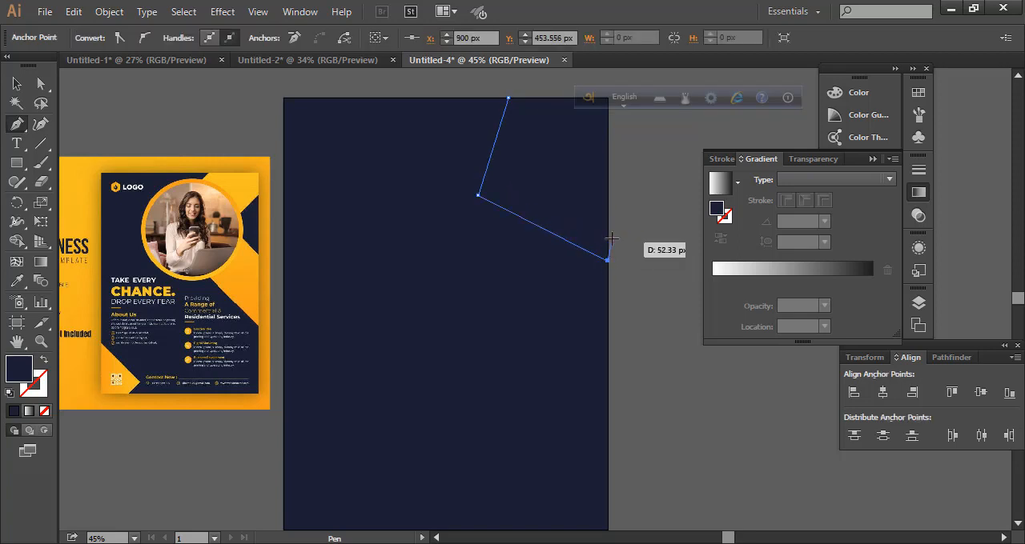
pyautogui.click(608, 201)
pyautogui.moveTo(542, 168); pyautogui.dragTo(548, 138)
pyautogui.click(608, 124)
pyautogui.scroll(1, 608, 120)
pyautogui.click(608, 117)
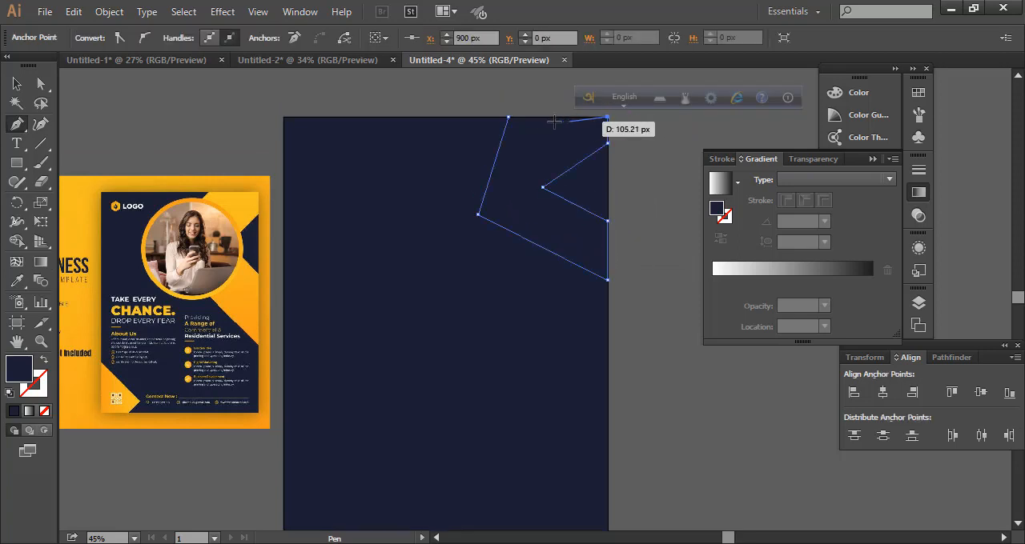
pyautogui.click(507, 117)
pyautogui.press('v')
# Fill the angular corner shape with the orange sampled from the reference flyer
pyautogui.click(17, 280)
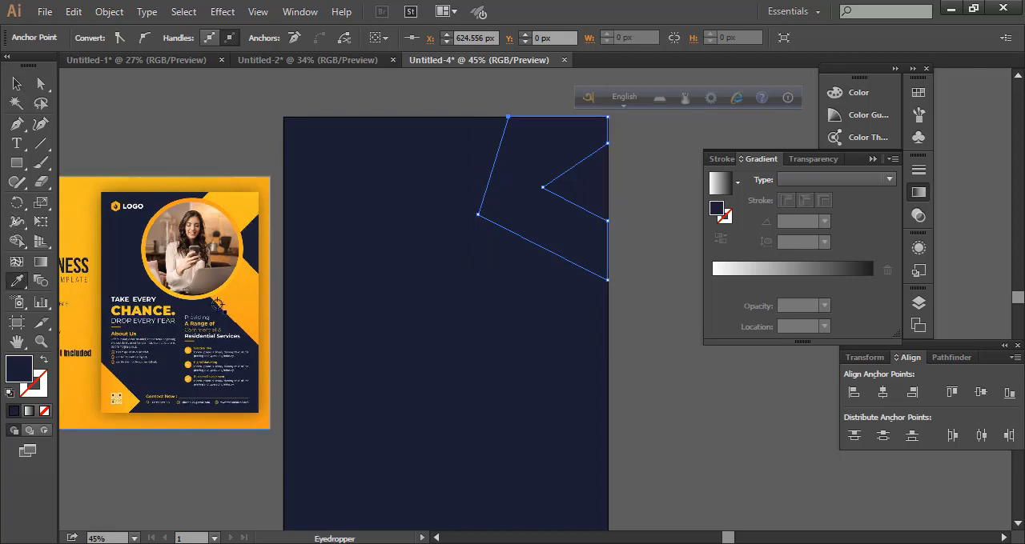
pyautogui.click(242, 297)
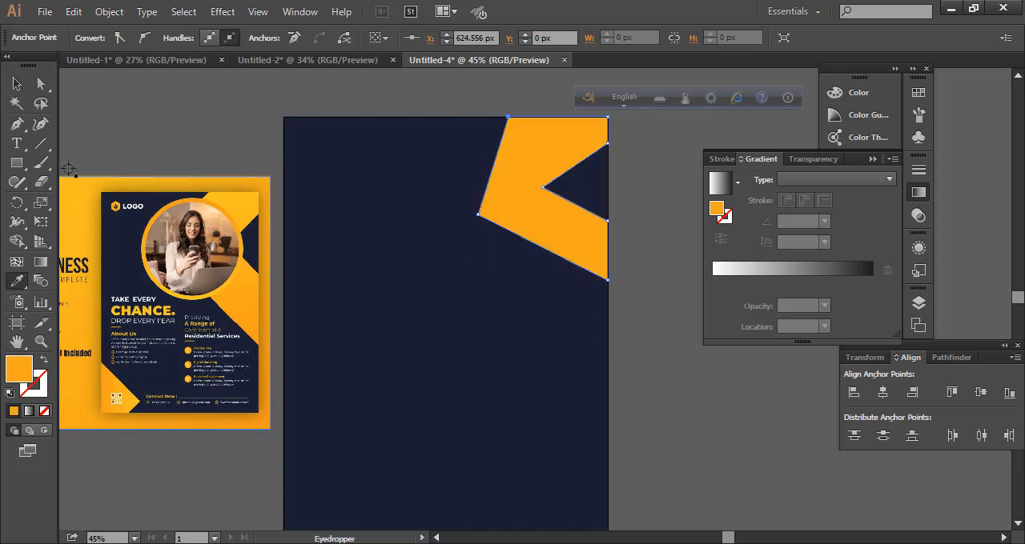
pyautogui.press('v')
pyautogui.click(623, 350)
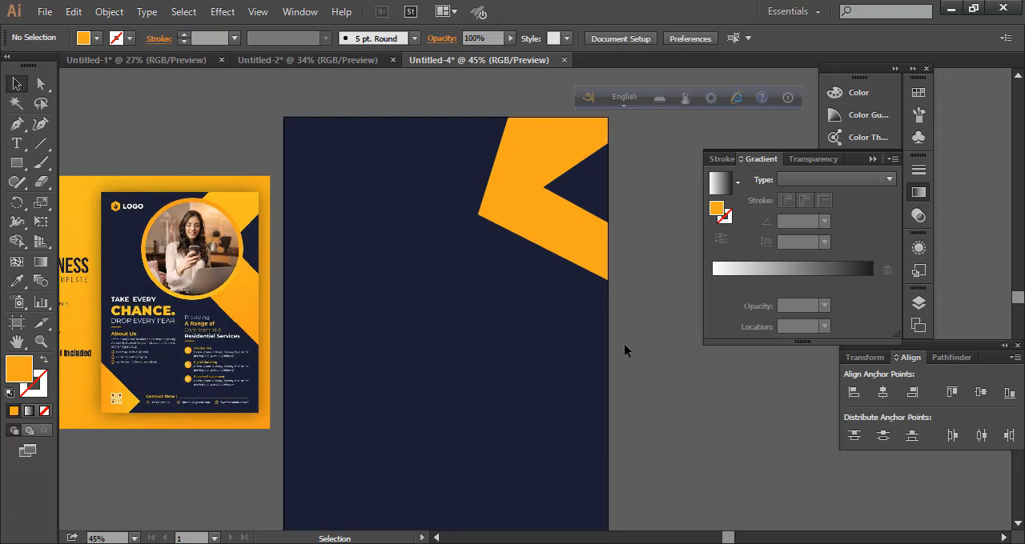
# Draw an orange circle about 429 px in diameter and move it over the inner corner of the angular shape
pyautogui.click(24, 171)
pyautogui.click(89, 200)
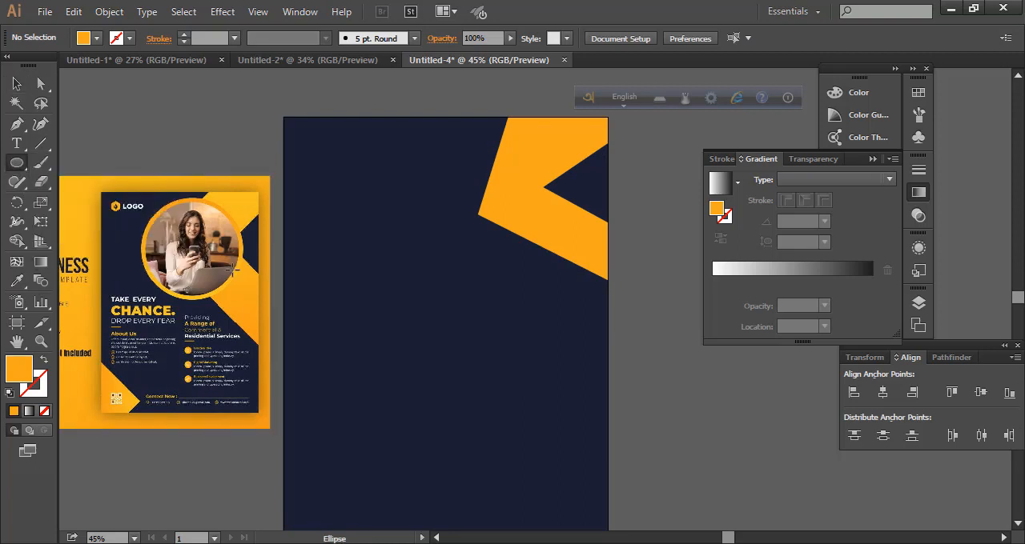
pyautogui.moveTo(363, 209); pyautogui.dragTo(478, 365)
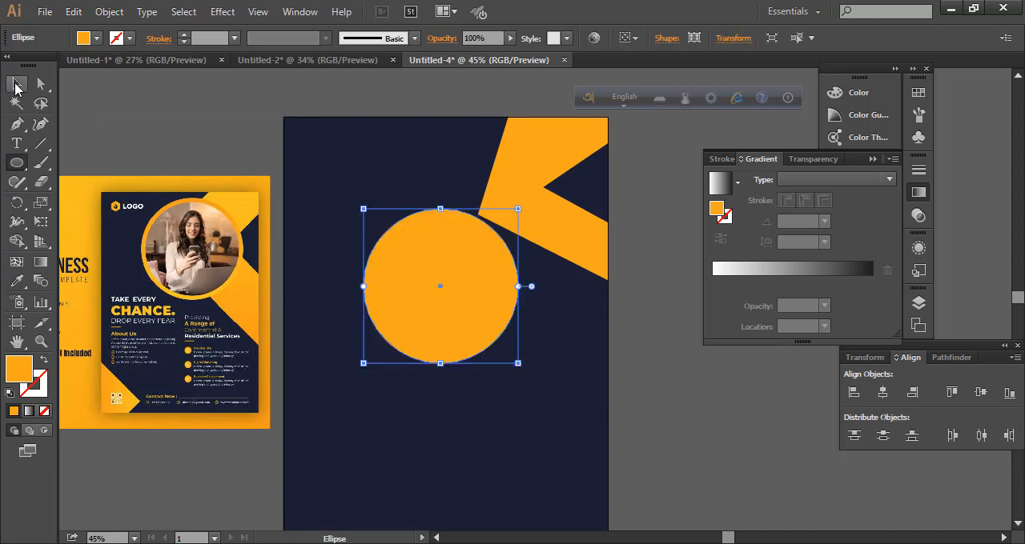
pyautogui.click(17, 83)
pyautogui.moveTo(461, 323); pyautogui.dragTo(529, 258)
pyautogui.click(650, 324)
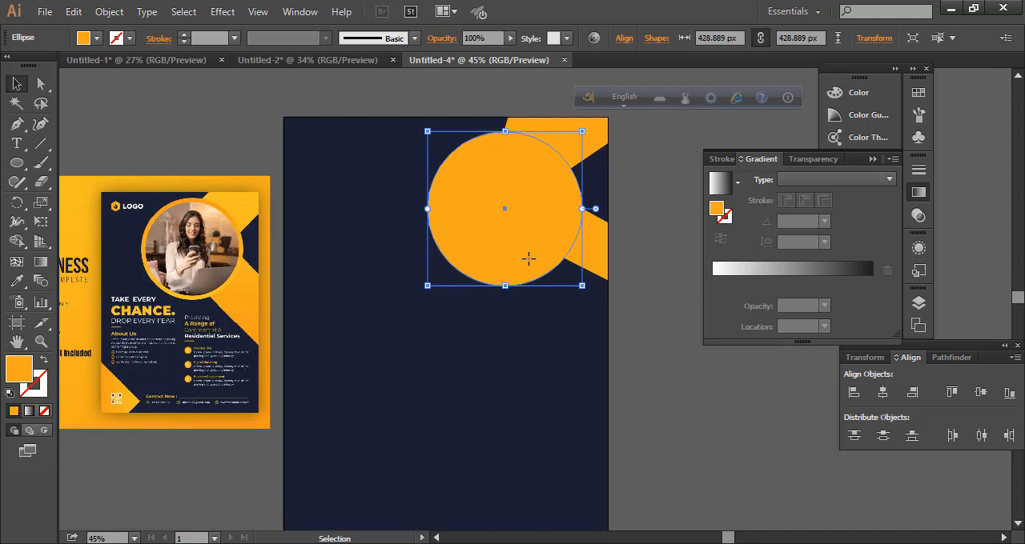
# Paste a copy of the orange circle in front of it and scale the copy about its centre to about 396 px
pyautogui.press('a')
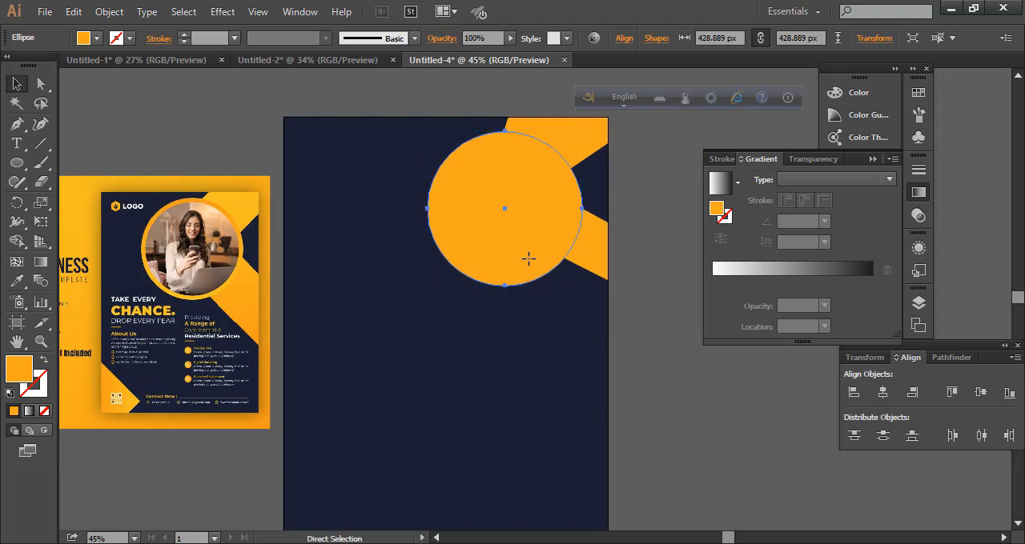
pyautogui.press('v')
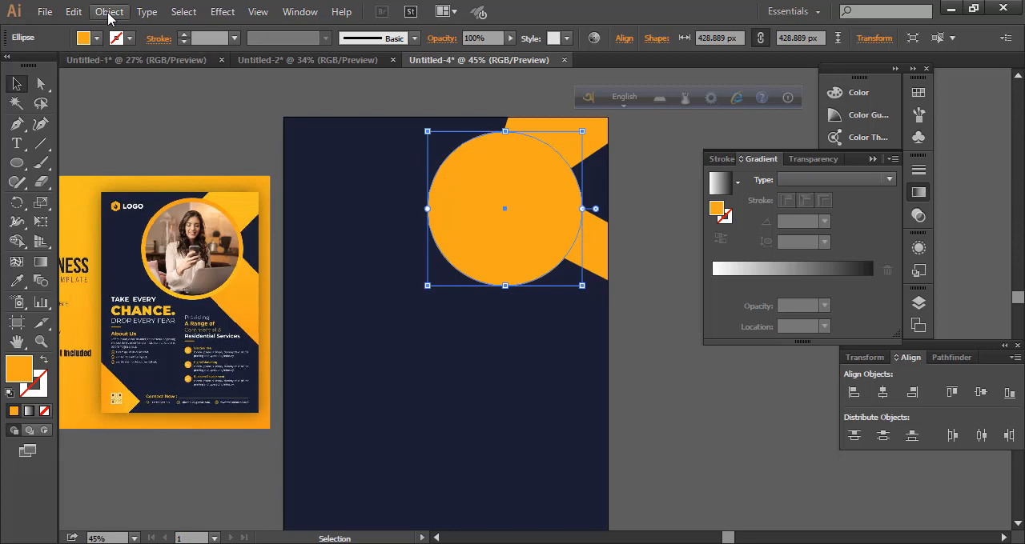
pyautogui.click(73, 11)
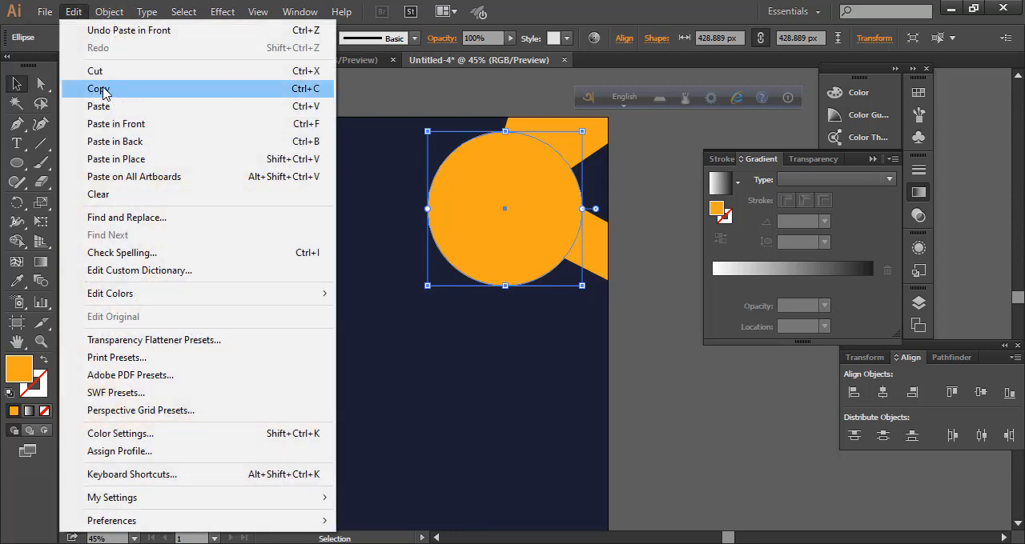
pyautogui.click(492, 359)
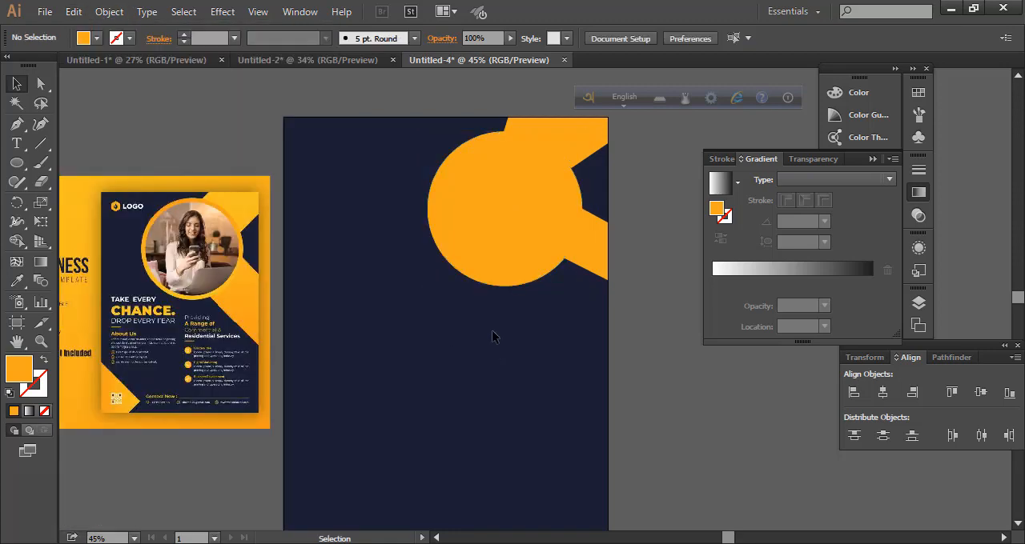
pyautogui.click(512, 242)
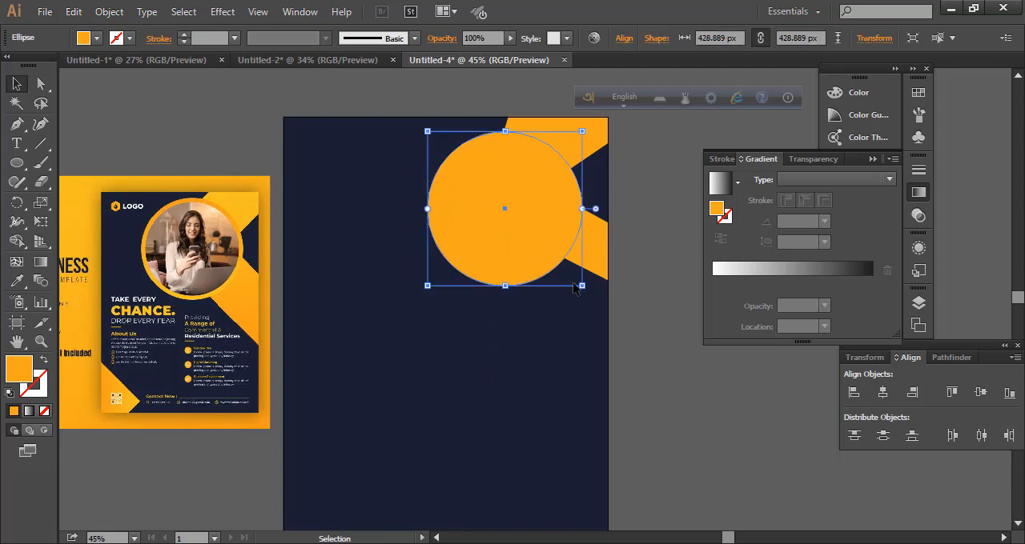
pyautogui.moveTo(582, 286); pyautogui.dragTo(574, 282)
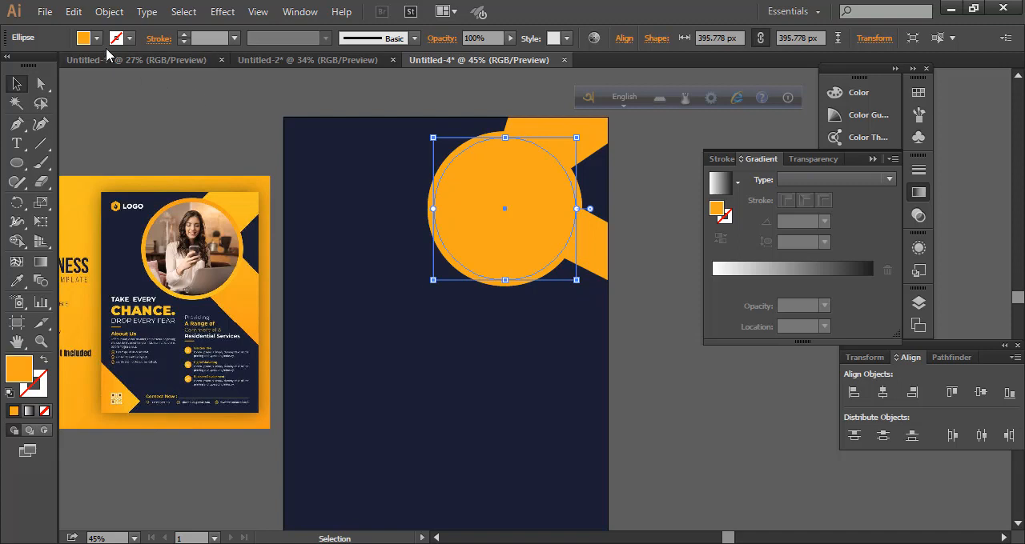
# Fill the smaller front circle with white, leaving an orange ring around it
pyautogui.click(96, 38)
pyautogui.click(33, 65)
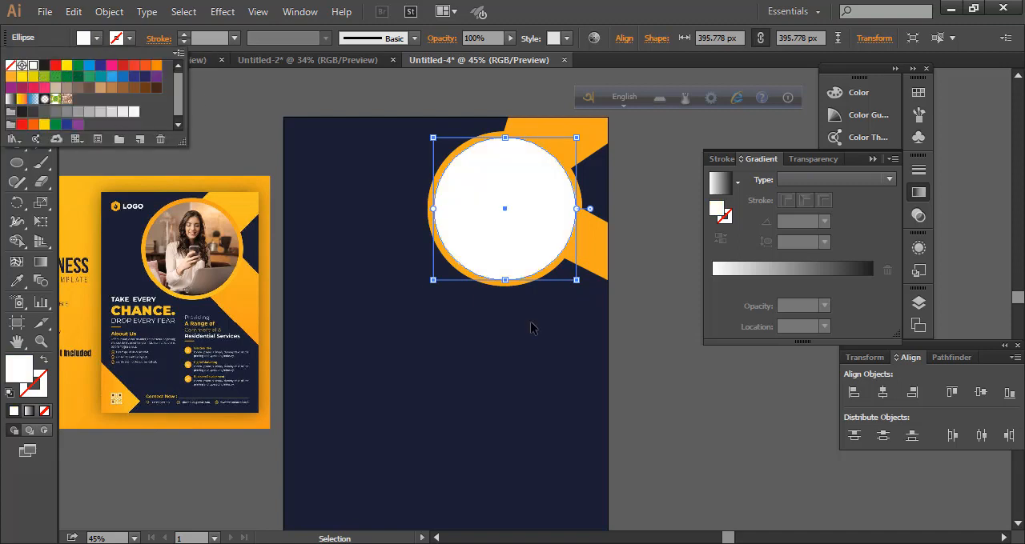
pyautogui.click(646, 366)
pyautogui.click(648, 366)
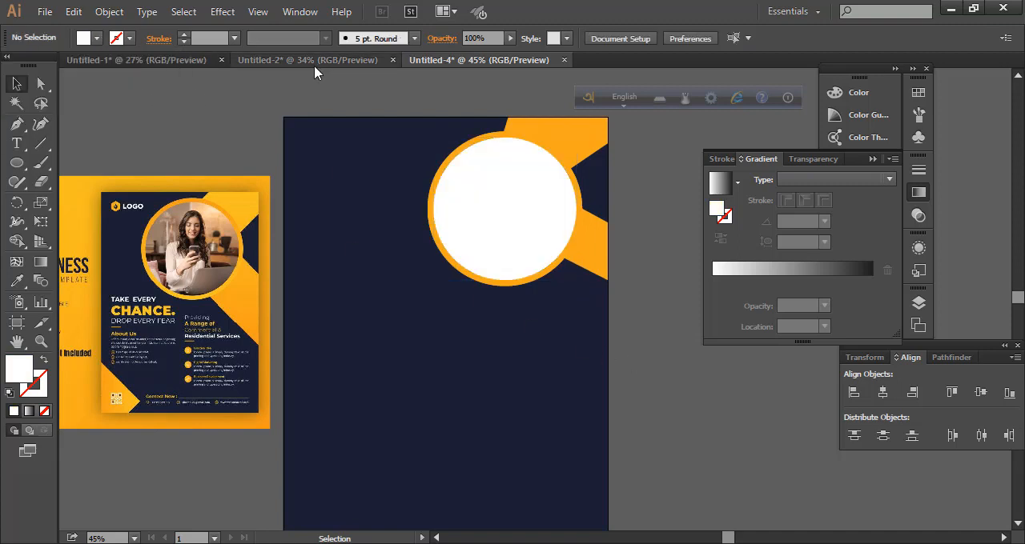
# Copy the businessman photo from the clipped circle of the finished flyer in Untitled-1 and paste it into Untitled-4
pyautogui.click(179, 59)
pyautogui.doubleClick(492, 231)
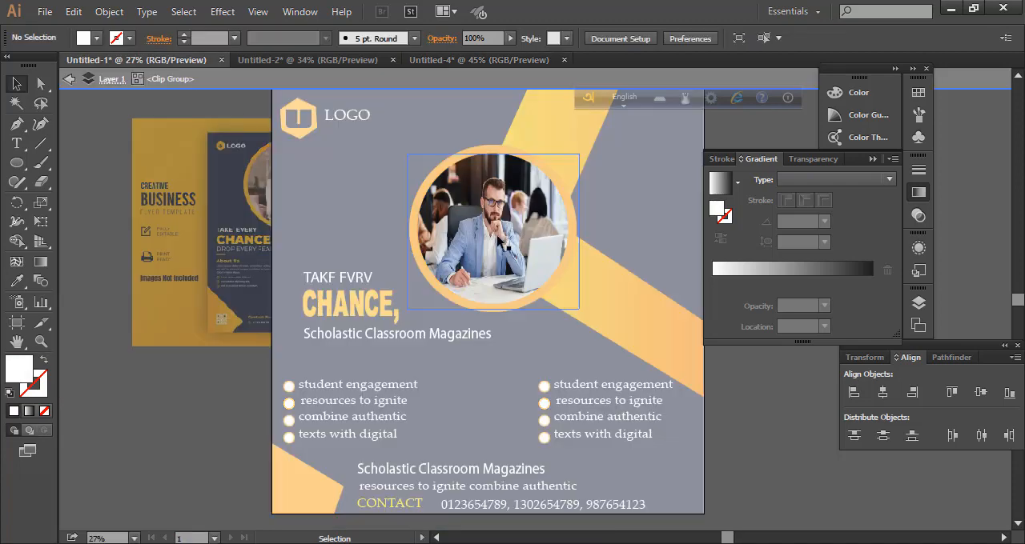
pyautogui.press('a')
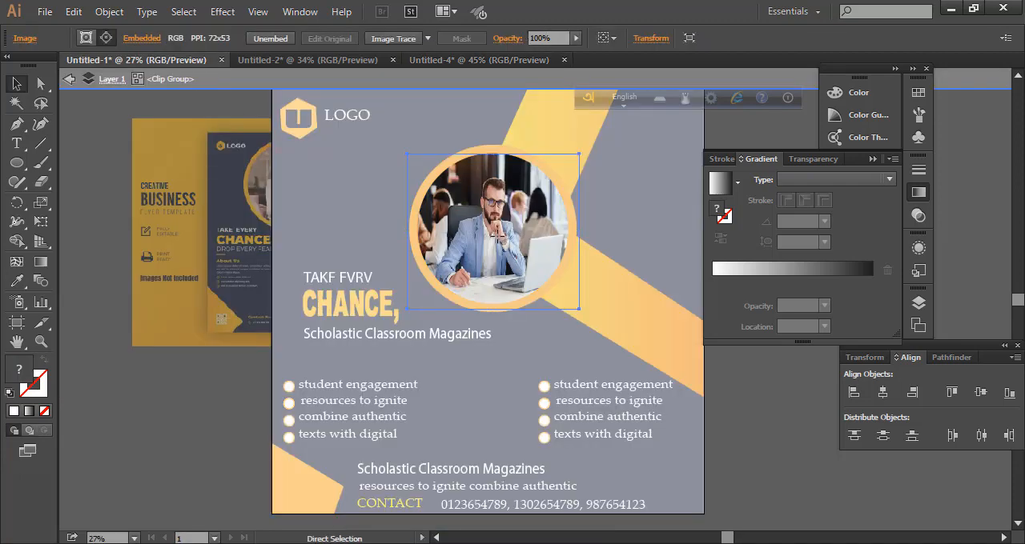
pyautogui.hotkey('ctrl', 'c')
pyautogui.click(457, 62)
pyautogui.hotkey('ctrl', 'v')
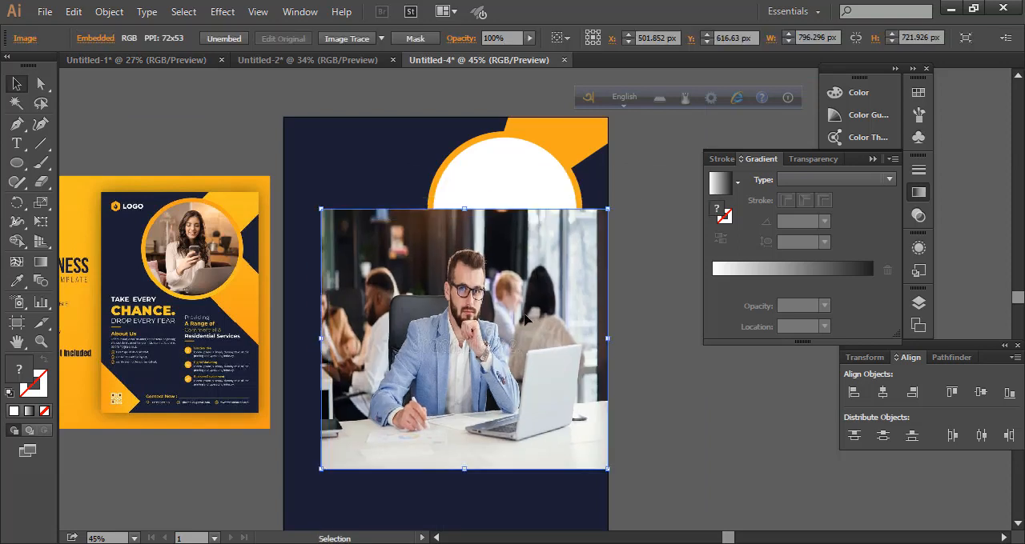
pyautogui.click(706, 359)
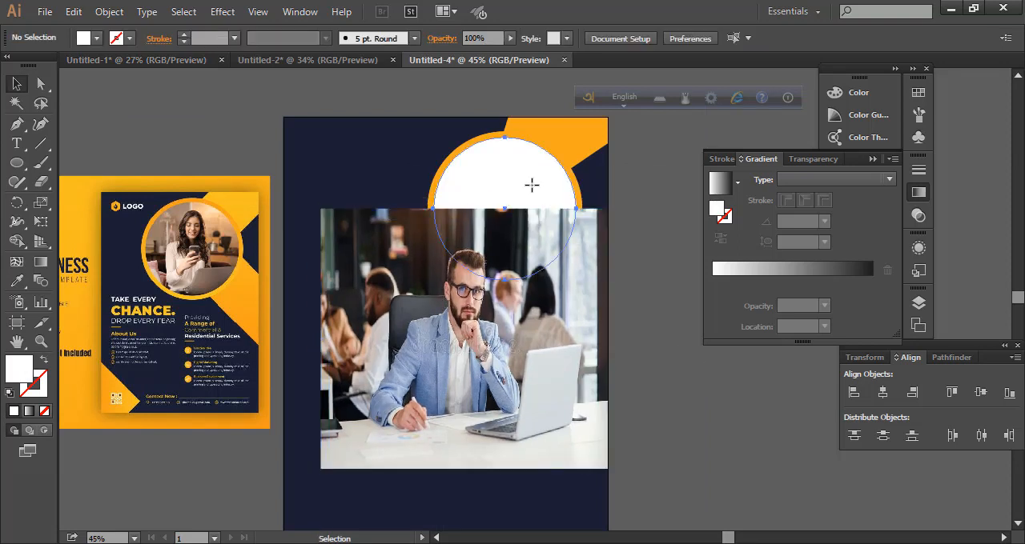
# Bring the white circle to the front so that it lies above the pasted photo
pyautogui.click(529, 184)
pyautogui.click(637, 359)
pyautogui.click(537, 177)
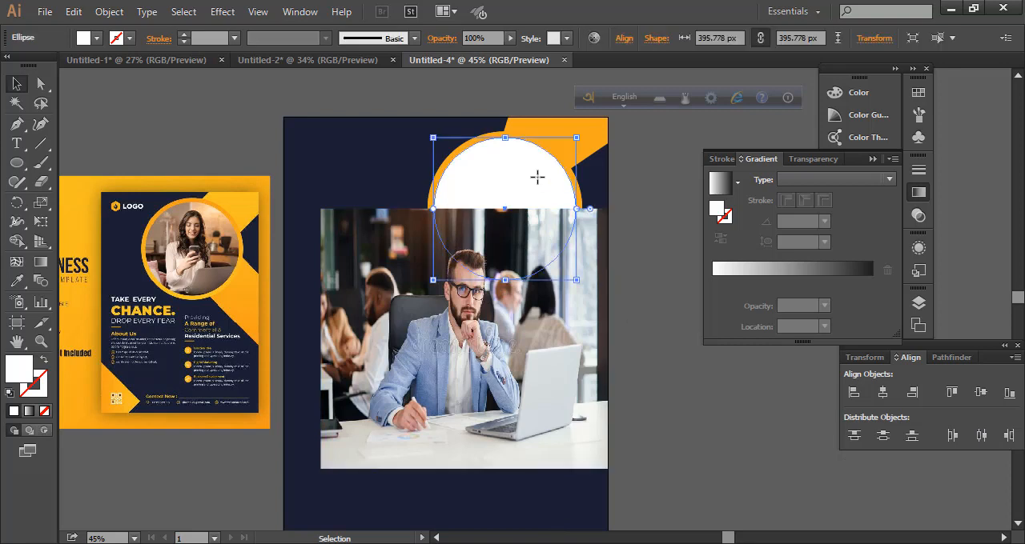
pyautogui.rightClick(537, 186)
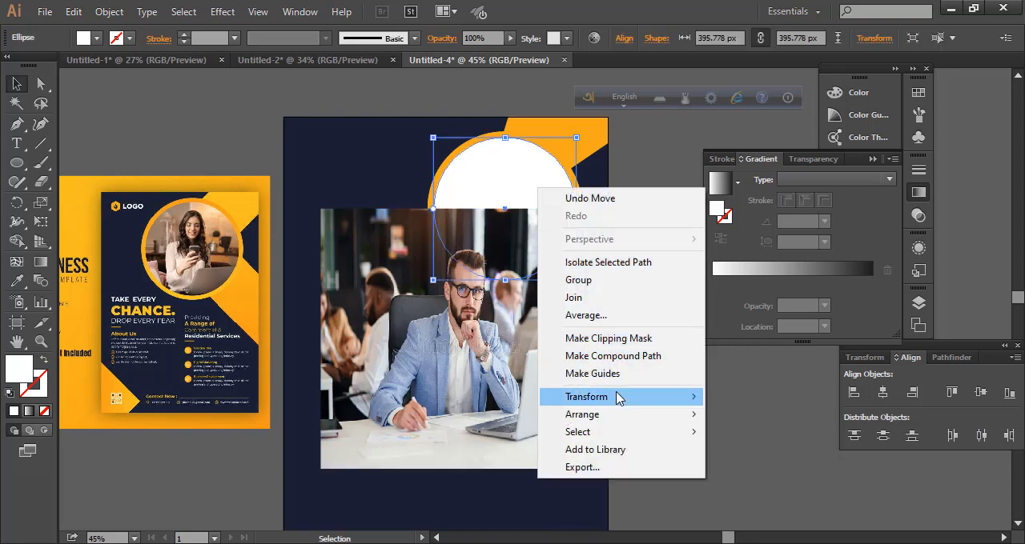
pyautogui.moveTo(633, 414)
pyautogui.click(766, 432)
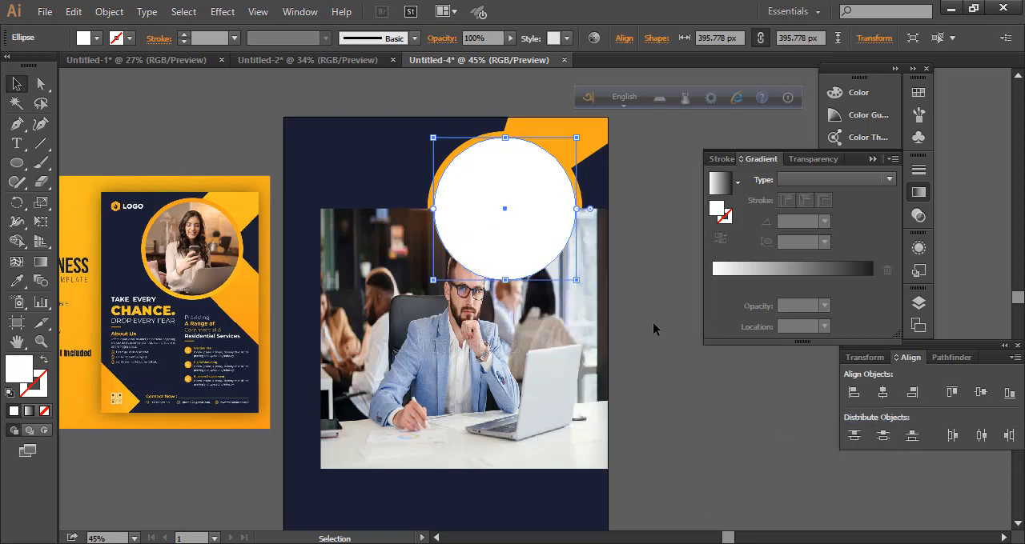
pyautogui.click(667, 346)
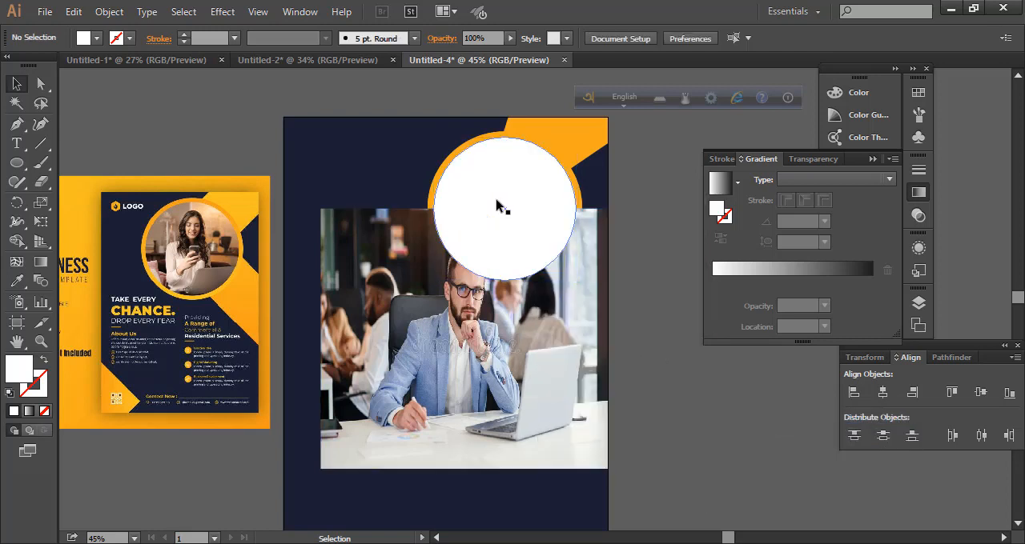
# Move the photo up behind the white circle and make a clipping mask from the circle and photo
pyautogui.moveTo(531, 395); pyautogui.dragTo(531, 354)
pyautogui.click(648, 403)
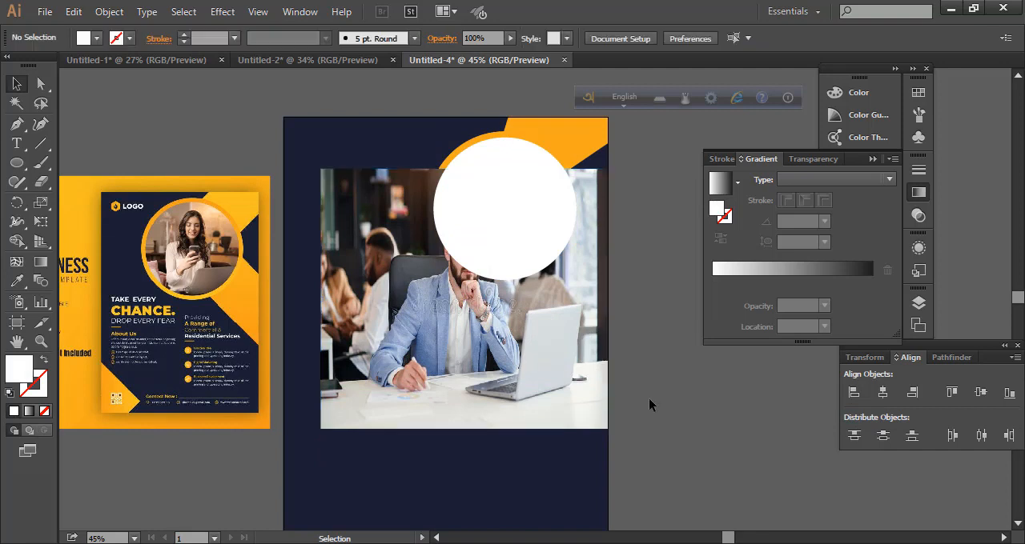
pyautogui.click(528, 371)
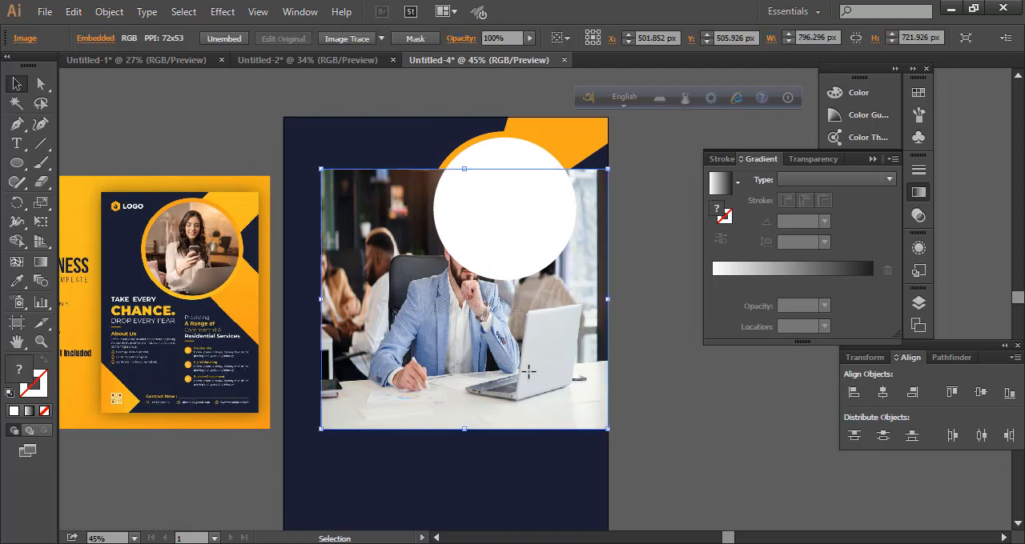
pyautogui.keyDown('shift'); pyautogui.click(518, 231); pyautogui.keyUp('shift')
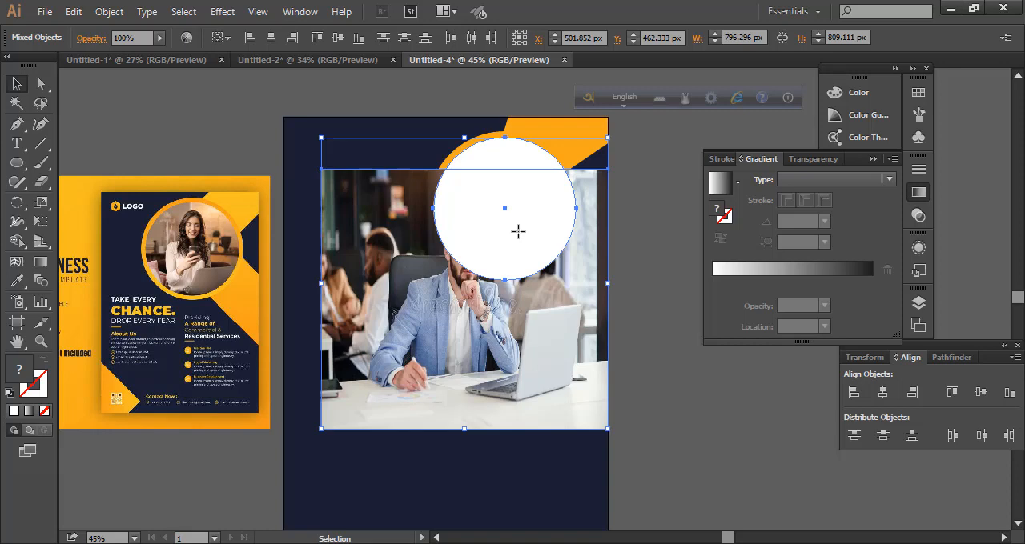
pyautogui.rightClick(514, 232)
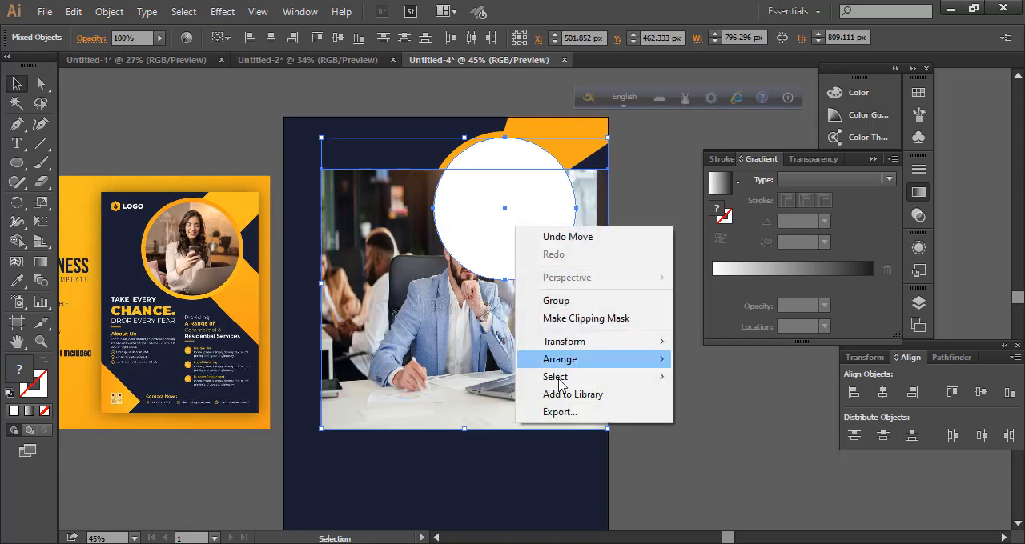
pyautogui.moveTo(587, 376)
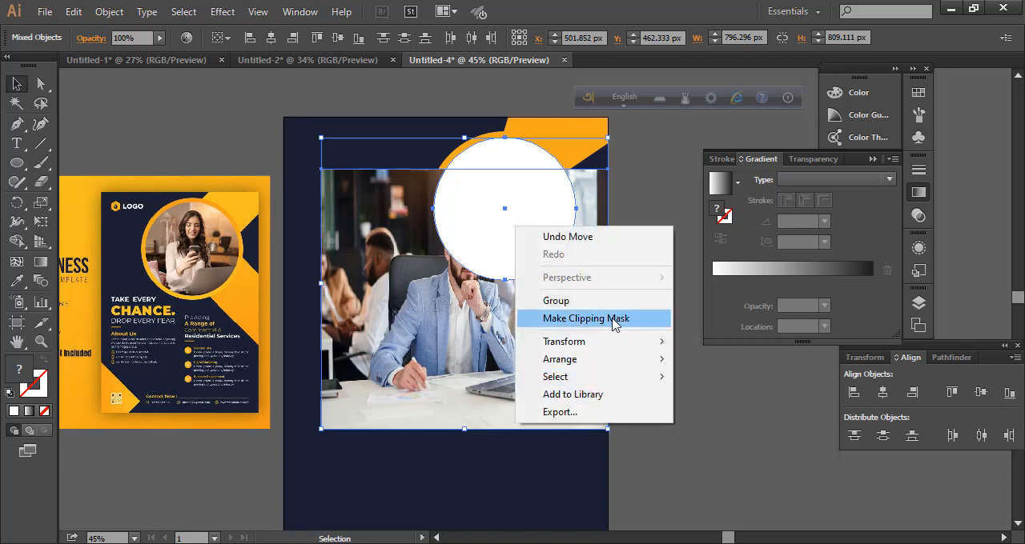
pyautogui.click(611, 319)
# Scale and reposition the photo inside the clip group so the seated man fills the circular frame
pyautogui.doubleClick(520, 242)
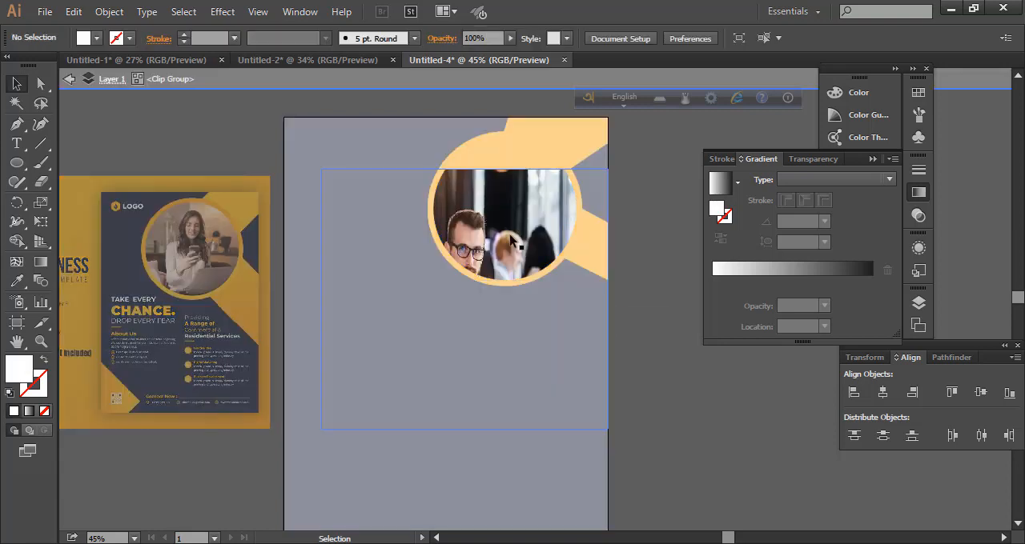
pyautogui.click(511, 239)
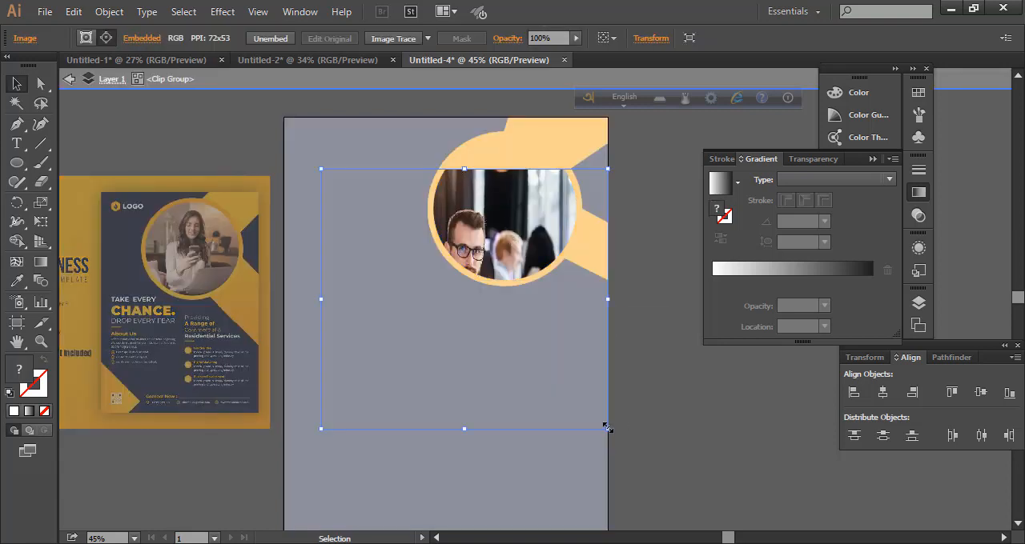
pyautogui.moveTo(606, 428); pyautogui.dragTo(594, 301)
pyautogui.moveTo(419, 303); pyautogui.dragTo(437, 283)
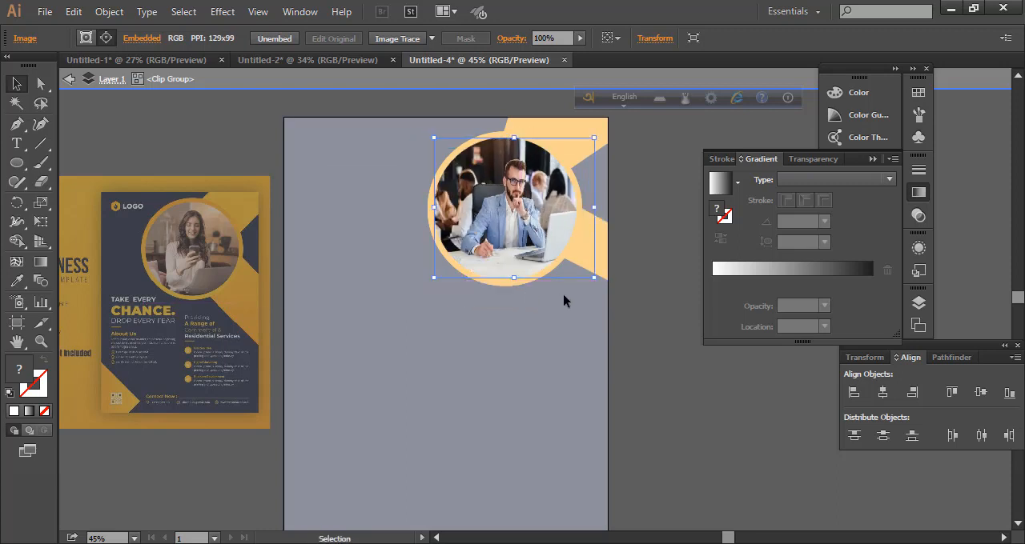
pyautogui.moveTo(593, 281); pyautogui.dragTo(574, 281)
pyautogui.moveTo(508, 281); pyautogui.dragTo(508, 288)
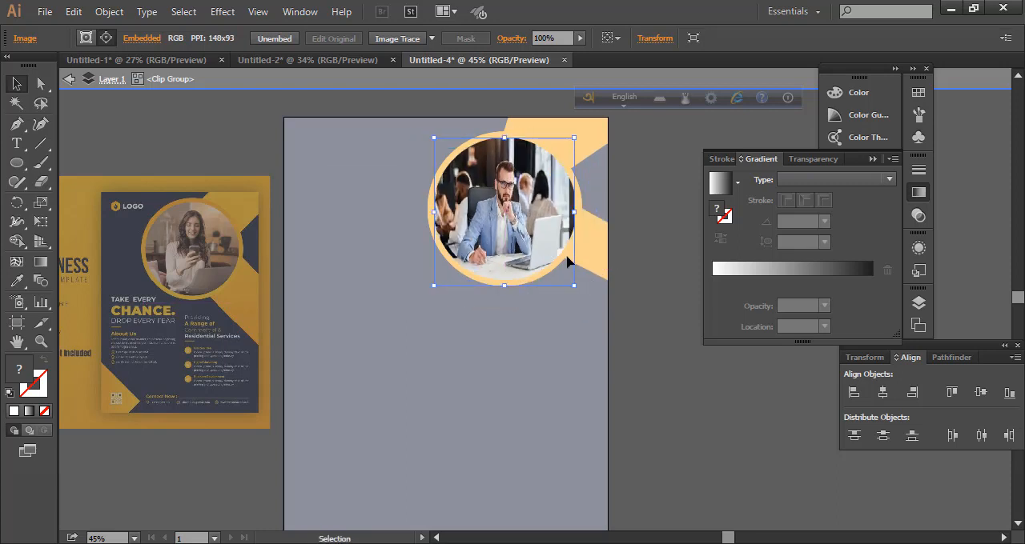
pyautogui.doubleClick(633, 337)
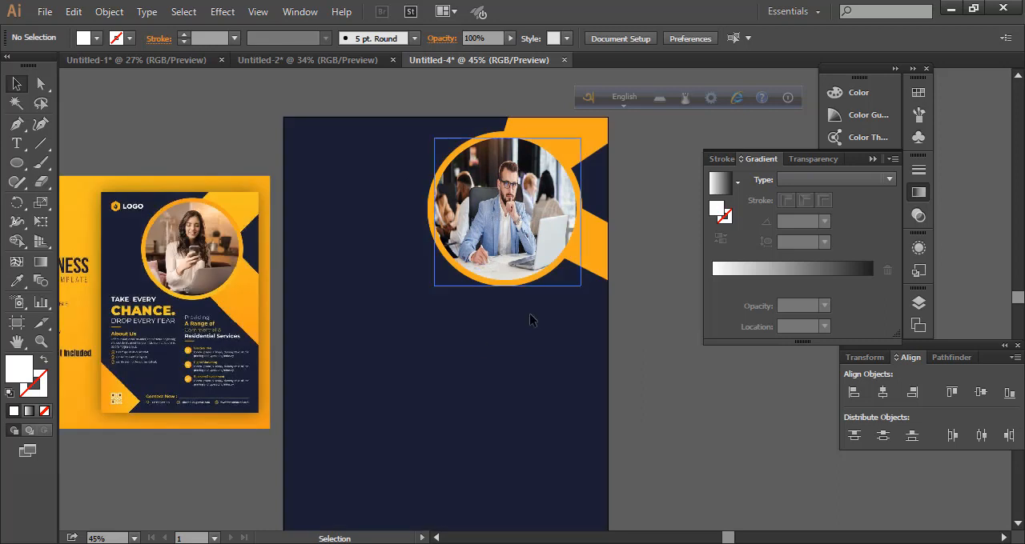
# Copy the hexagon logo and LOGO text from the Untitled-1 flyer and place them in the upper-left corner of the new page
pyautogui.scroll(-1, 476, 349)
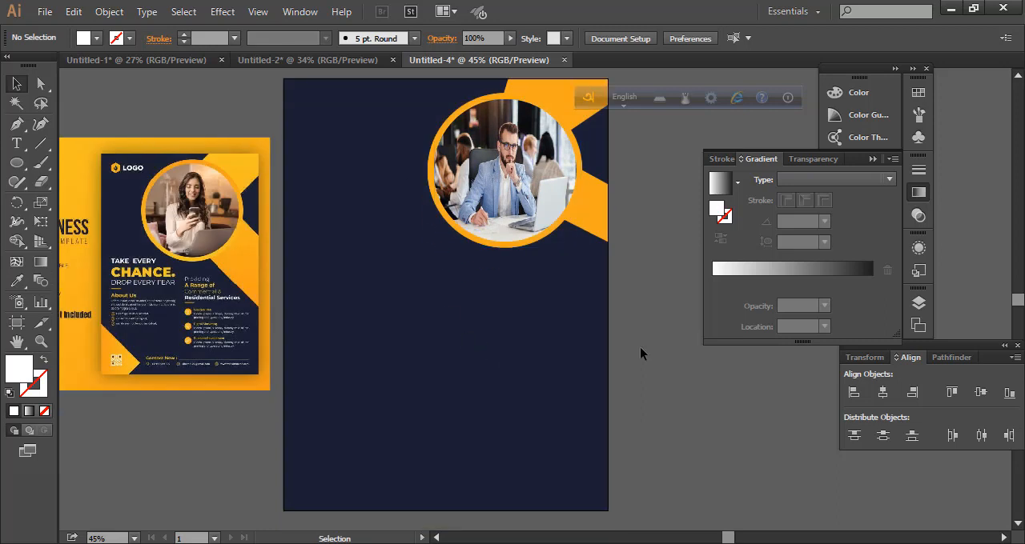
pyautogui.scroll(1, 641, 348)
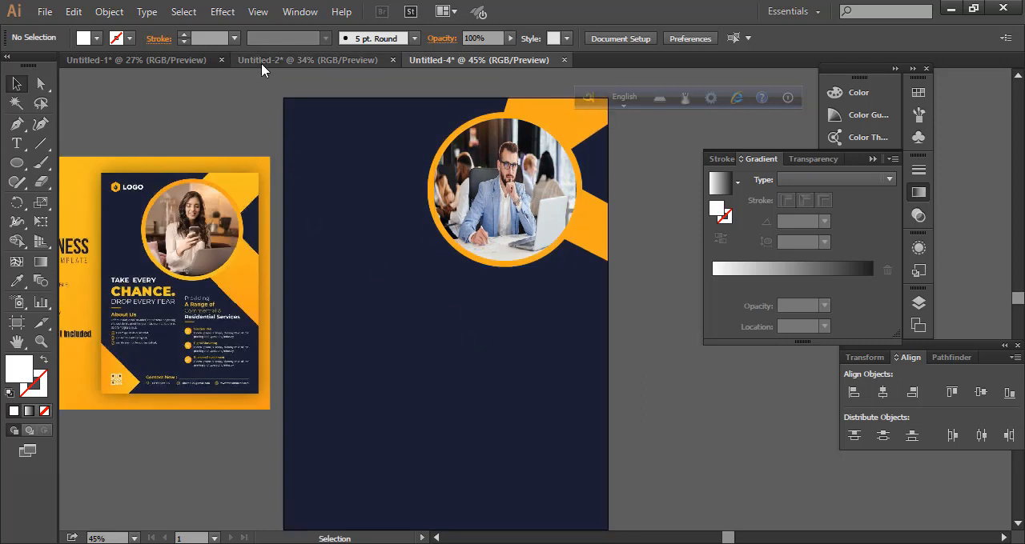
pyautogui.click(160, 60)
pyautogui.click(108, 216)
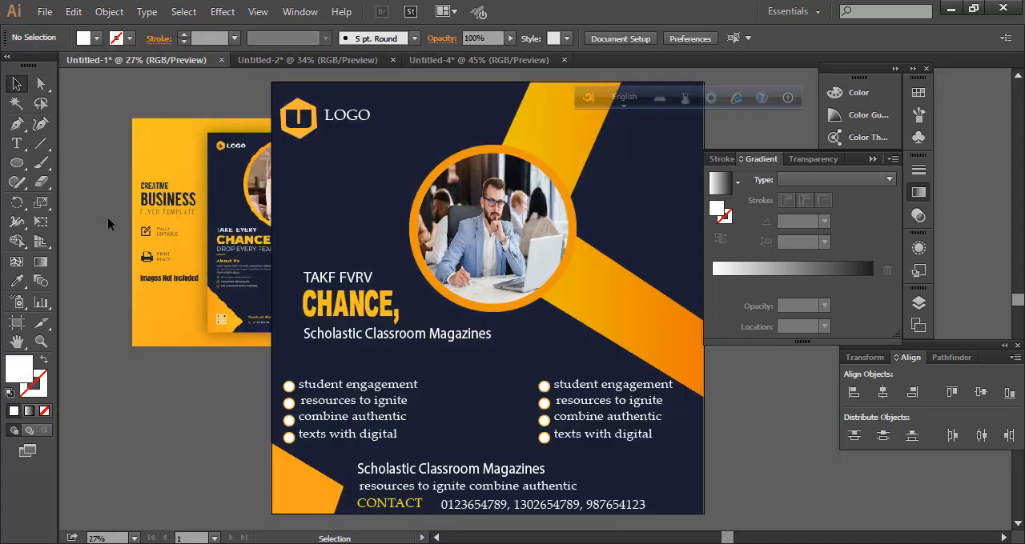
pyautogui.moveTo(359, 118); pyautogui.dragTo(366, 128)
pyautogui.moveTo(300, 118); pyautogui.dragTo(326, 147)
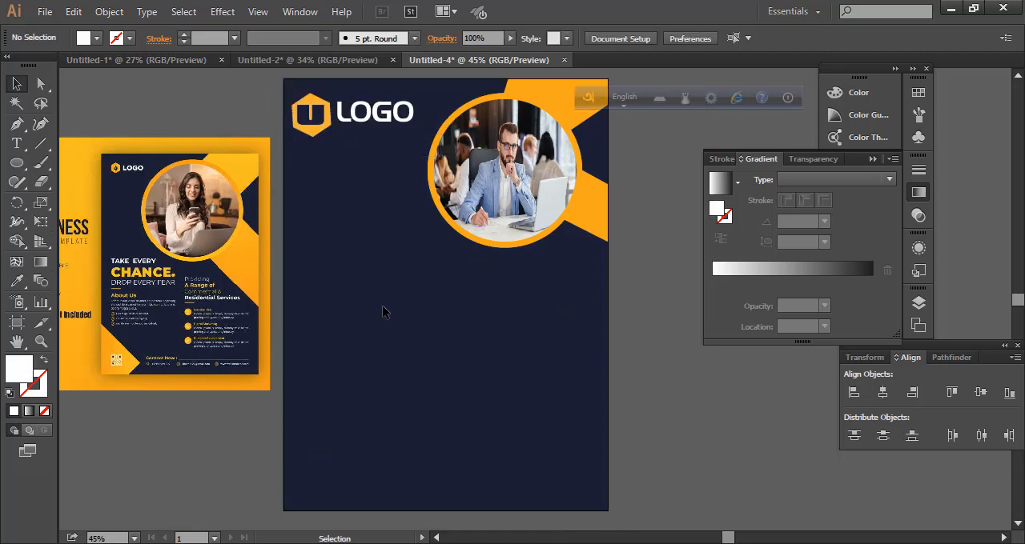
# Copy the text blocks from Untitled-1 and place the phone numbers, "resources to ignite combine authentic" and "Scholastic Classroom Magazines" low on the new flyer
pyautogui.click(152, 60)
pyautogui.click(321, 321)
pyautogui.scroll(-5, 321, 319)
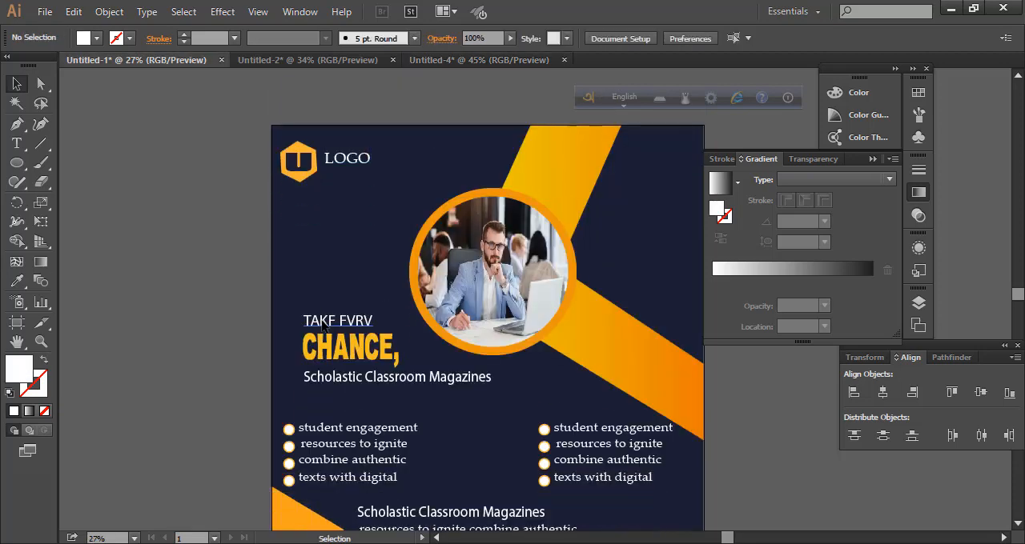
pyautogui.moveTo(616, 374); pyautogui.dragTo(492, 59)
pyautogui.moveTo(339, 248); pyautogui.dragTo(344, 354)
pyautogui.moveTo(405, 504); pyautogui.dragTo(385, 464)
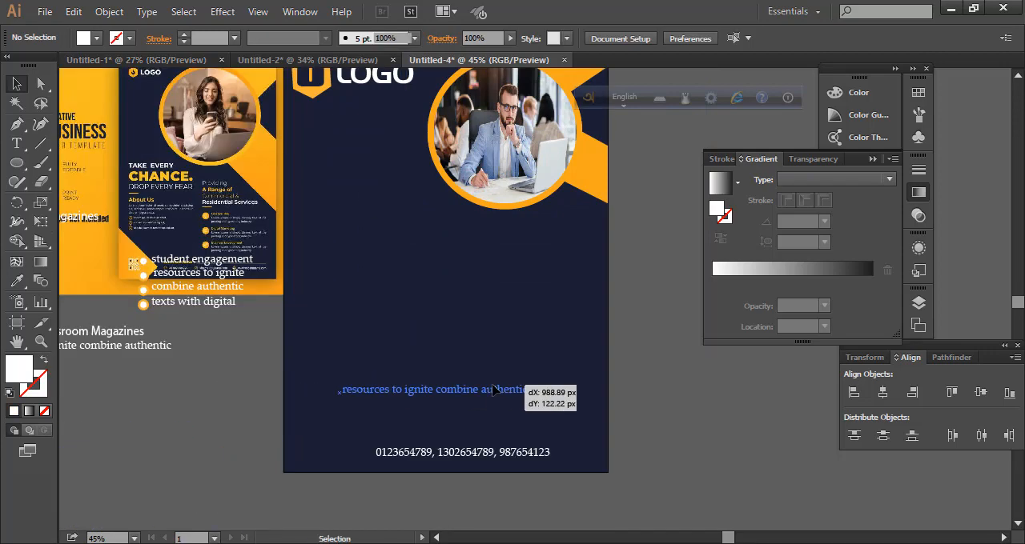
pyautogui.moveTo(530, 391); pyautogui.dragTo(530, 390)
pyautogui.moveTo(132, 344); pyautogui.dragTo(638, 378)
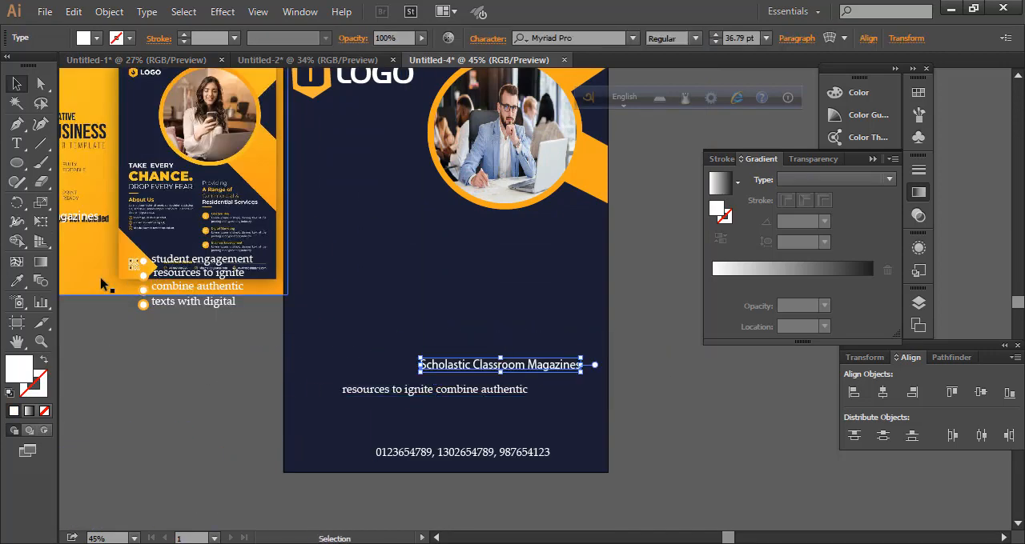
# Shrink the reference image beside the page and stack "TAKF FVRV", "CHANCE," and "Scholastic Classroom Magazines" below the logo
pyautogui.moveTo(101, 316); pyautogui.dragTo(107, 463)
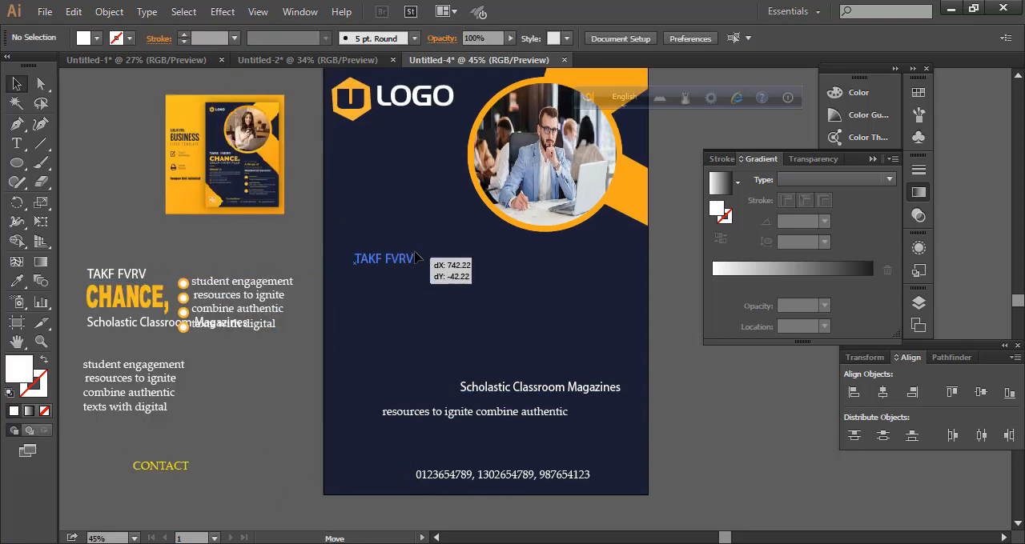
pyautogui.moveTo(425, 247); pyautogui.dragTo(422, 220)
pyautogui.click(303, 318)
pyautogui.moveTo(141, 311); pyautogui.dragTo(402, 267)
pyautogui.moveTo(159, 330); pyautogui.dragTo(417, 288)
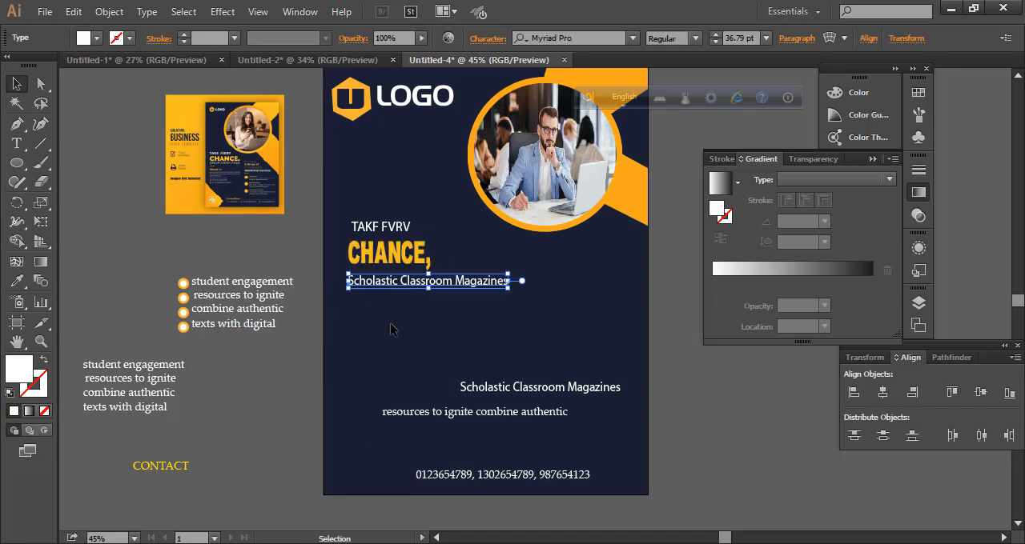
pyautogui.click(253, 375)
# Move the bulleted four-line list under the headline and gather the two lower text lines just above the phone numbers
pyautogui.scroll(-3, 252, 377)
pyautogui.scroll(1, 252, 376)
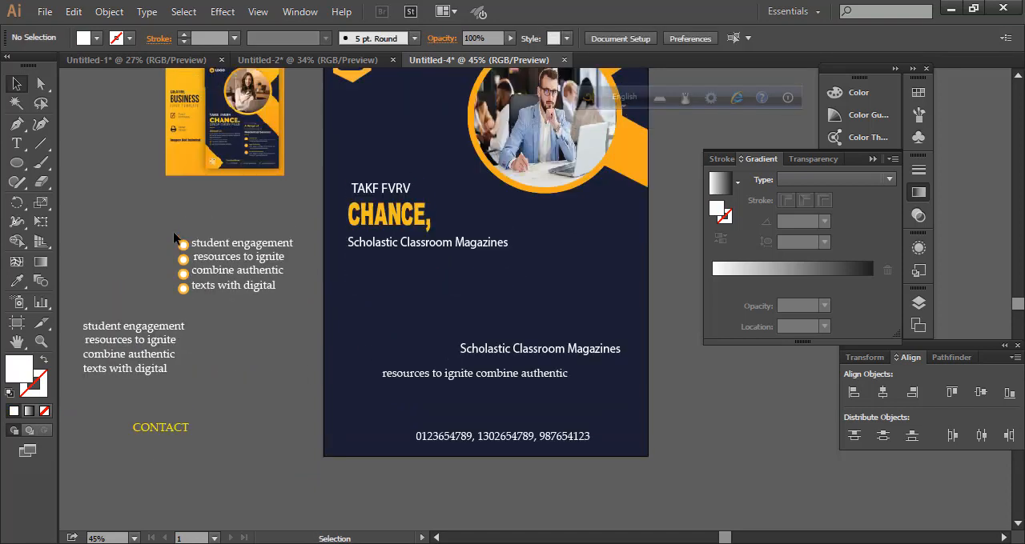
pyautogui.moveTo(174, 230); pyautogui.dragTo(410, 321)
pyautogui.moveTo(410, 321); pyautogui.dragTo(404, 323)
pyautogui.moveTo(493, 313); pyautogui.dragTo(515, 359)
pyautogui.moveTo(586, 288); pyautogui.dragTo(527, 342)
pyautogui.click(496, 316)
# Place the unbulleted four-line list in the flyer's right half and the yellow CONTACT label before the phone numbers
pyautogui.scroll(1, 464, 345)
pyautogui.moveTo(158, 319); pyautogui.dragTo(618, 281)
pyautogui.click(425, 359)
pyautogui.moveTo(173, 396); pyautogui.dragTo(426, 410)
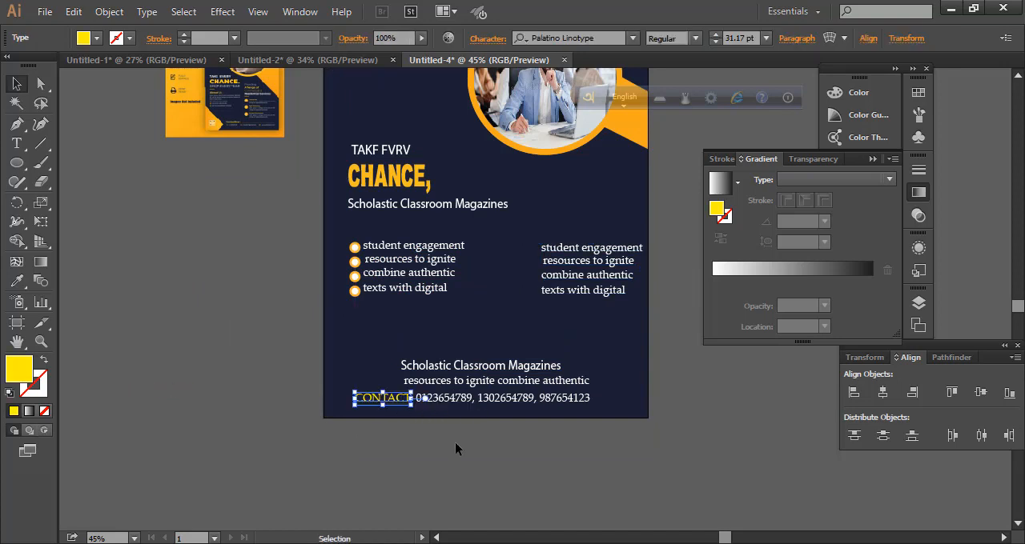
pyautogui.click(457, 448)
pyautogui.scroll(2, 457, 449)
pyautogui.moveTo(485, 379); pyautogui.dragTo(410, 378)
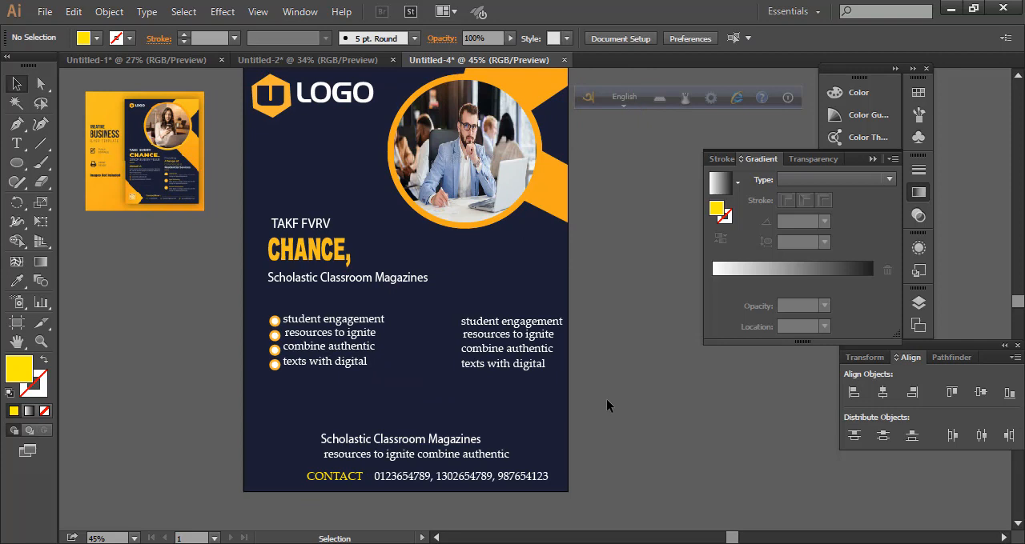
# Move the lowest anchor point of the orange corner shape down the page's right edge to Y about 531 px
pyautogui.click(40, 86)
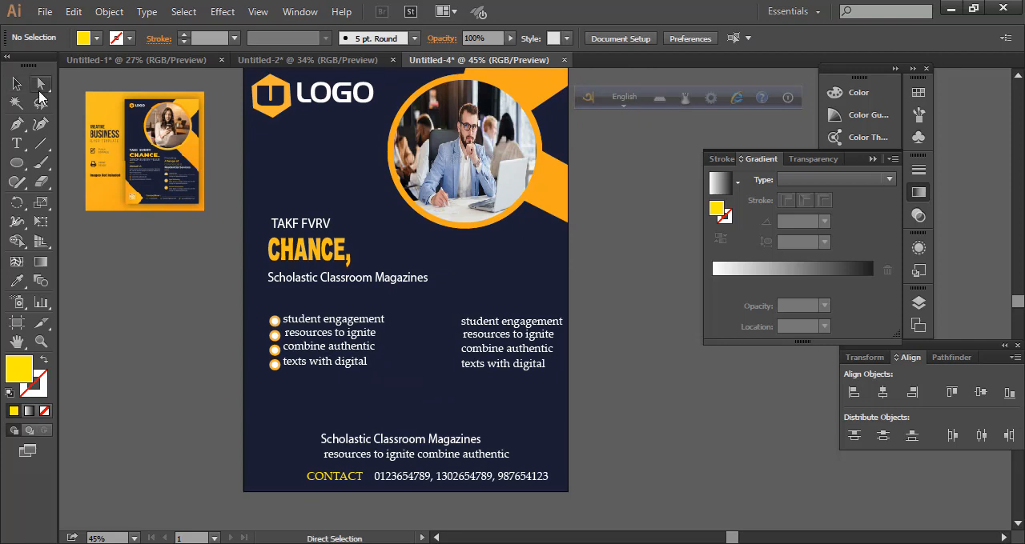
pyautogui.click(551, 197)
pyautogui.moveTo(566, 222); pyautogui.dragTo(566, 250)
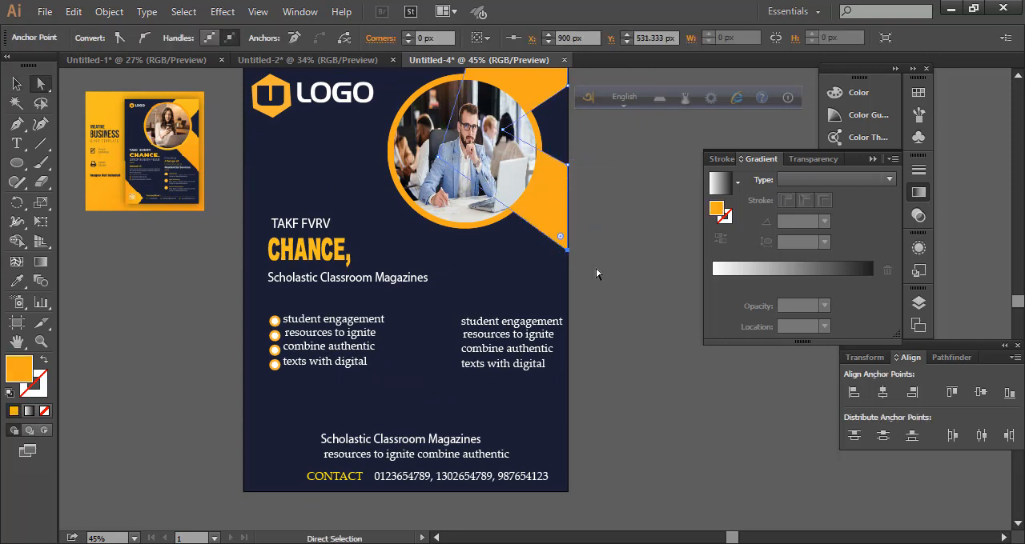
pyautogui.click(596, 268)
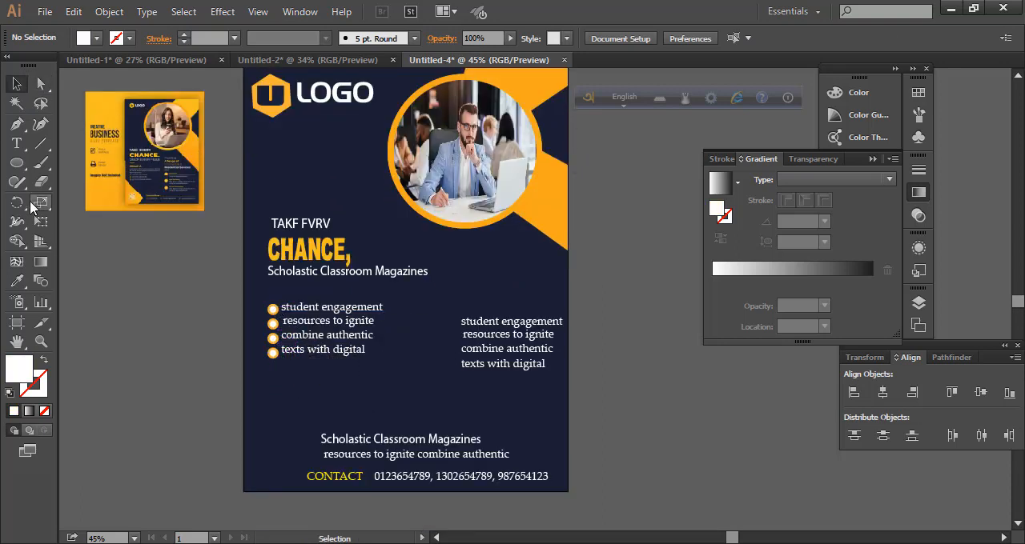
# Draw a small white square on the empty canvas below the reference image and give it a yellow 1 pt stroke
pyautogui.moveTo(21, 172); pyautogui.dragTo(133, 265)
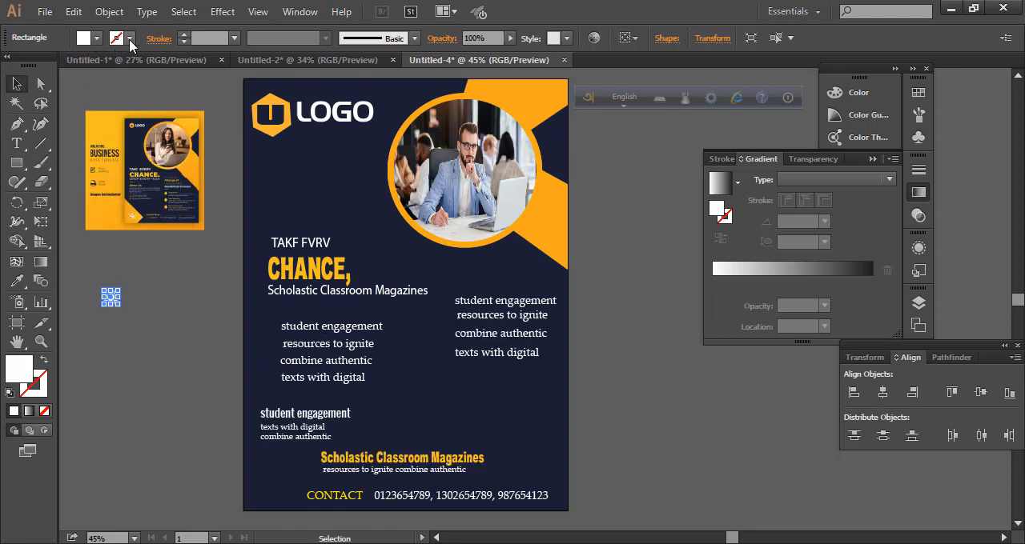
pyautogui.click(130, 41)
pyautogui.click(67, 67)
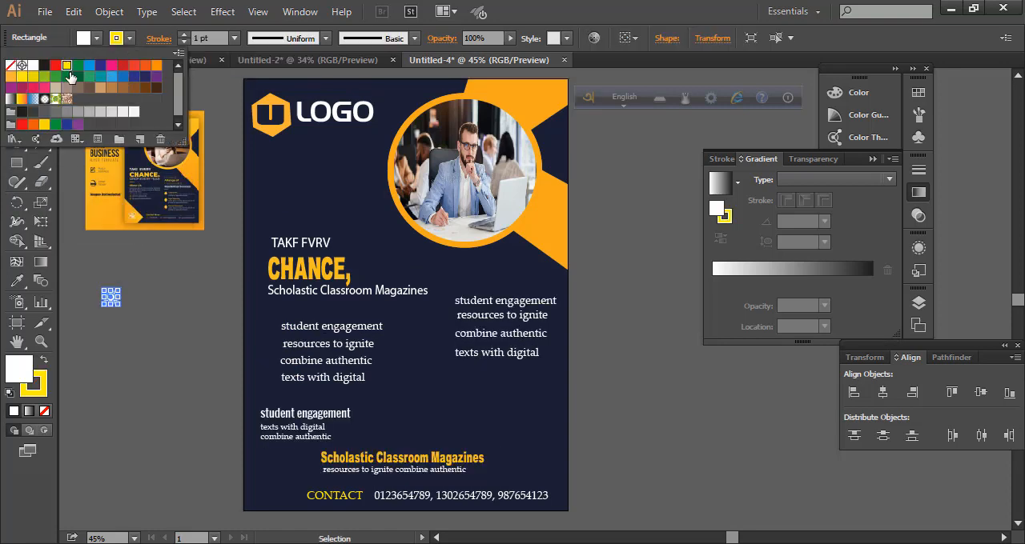
# Place the small square before the left list's first line, with an orange 6 pt stroke and the background's navy fill
pyautogui.click(185, 37)
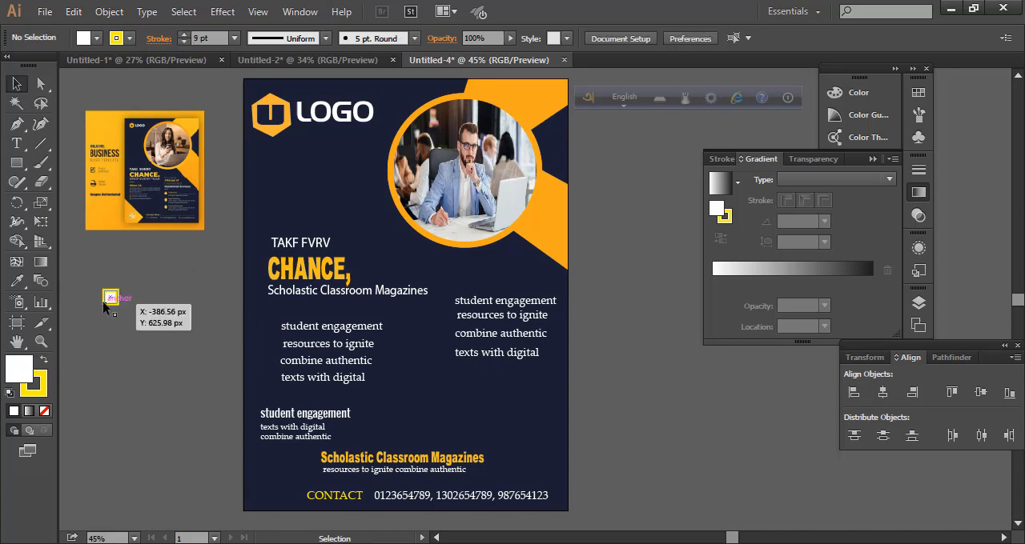
pyautogui.click(114, 298)
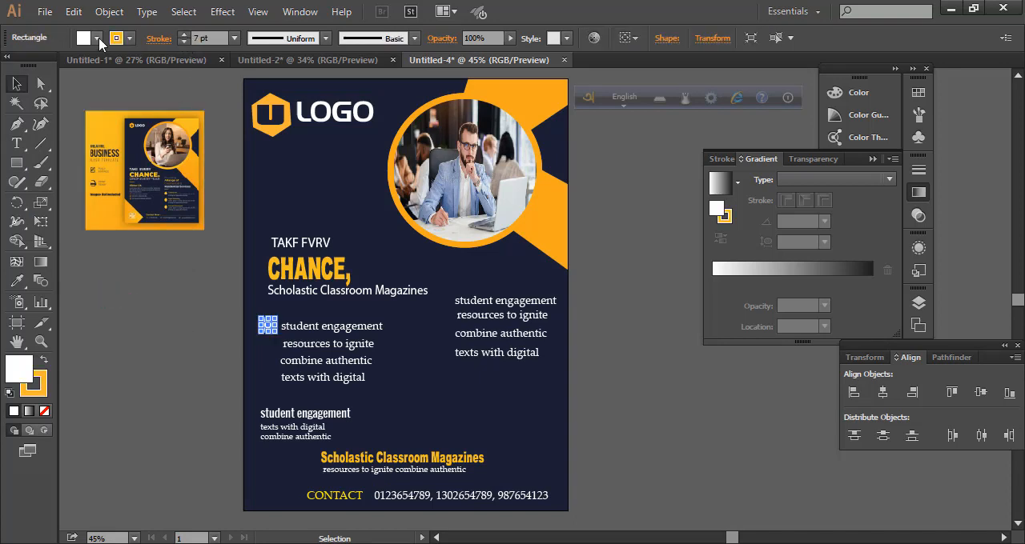
pyautogui.click(97, 38)
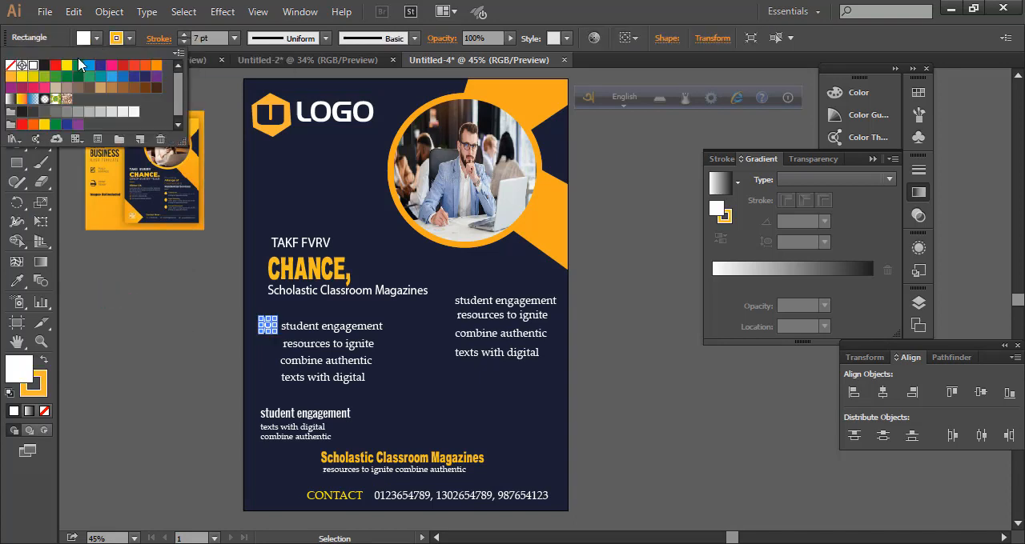
pyautogui.click(78, 65)
pyautogui.click(17, 280)
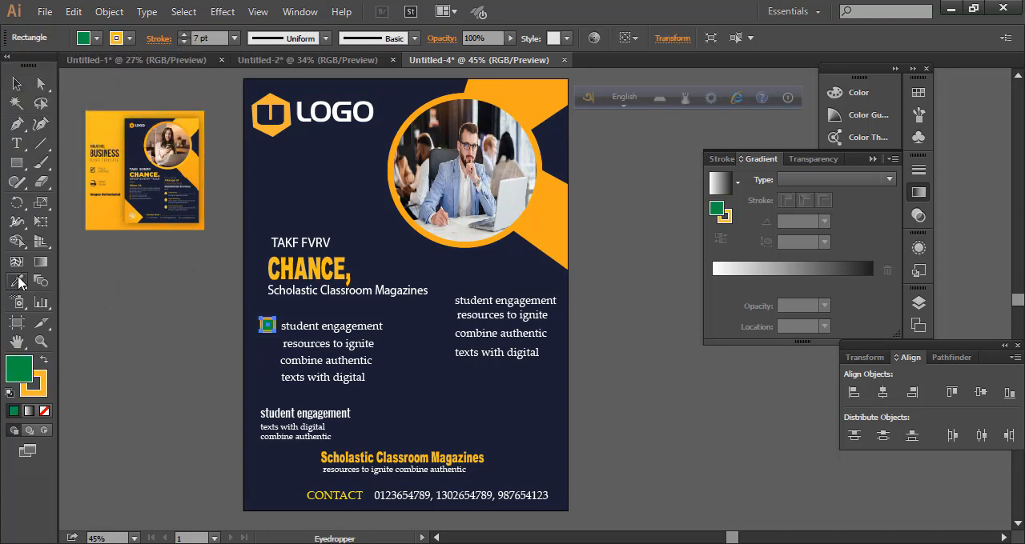
pyautogui.keyDown('shift'); pyautogui.click(396, 357); pyautogui.keyUp('shift')
pyautogui.press('v')
pyautogui.click(395, 357)
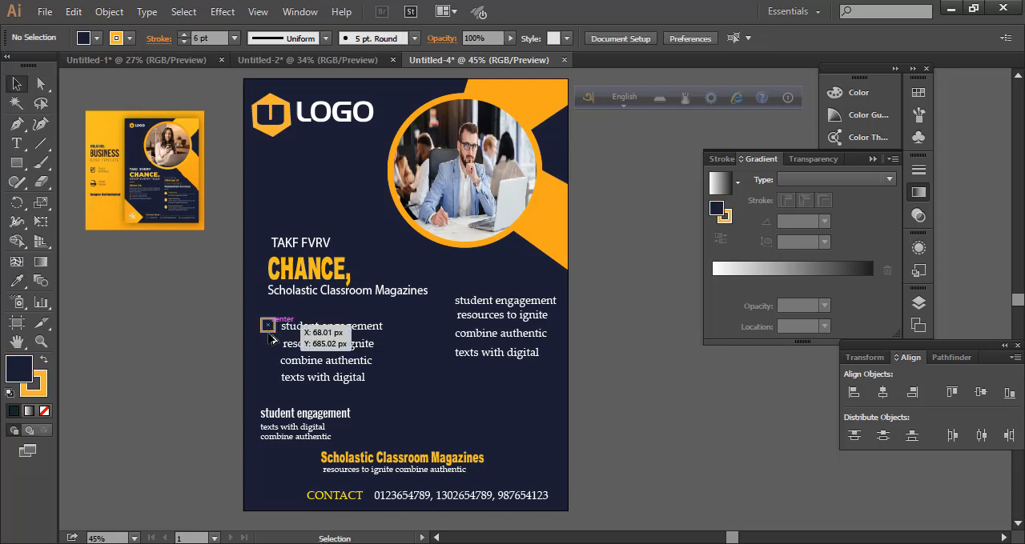
# Duplicate the square downward into a column of four and compress the column to match the left list's line spacing
pyautogui.moveTo(268, 333); pyautogui.dragTo(267, 355)
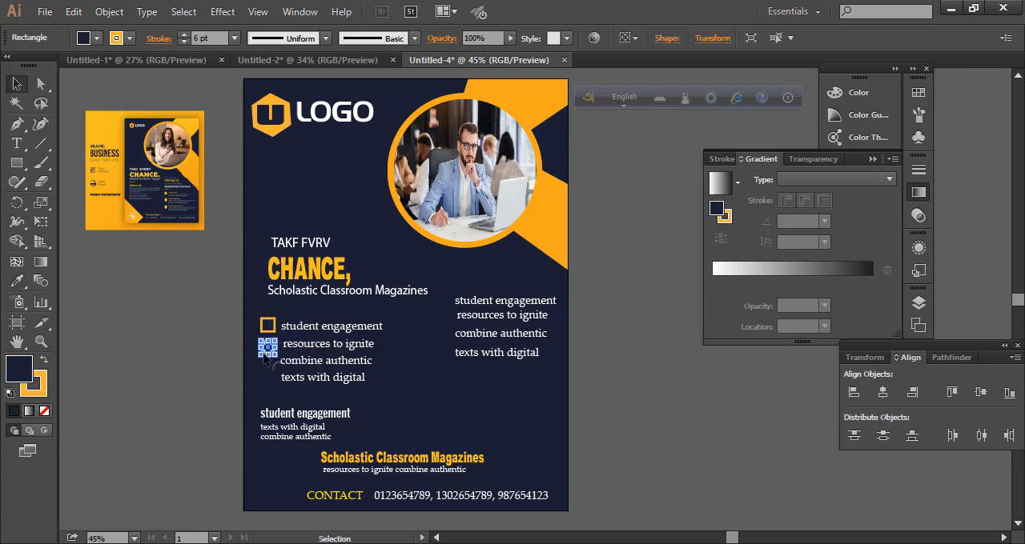
pyautogui.hotkey('ctrl', 'd')
pyautogui.hotkey('ctrl', 'd')
pyautogui.click(411, 421)
pyautogui.moveTo(255, 313); pyautogui.dragTo(270, 392)
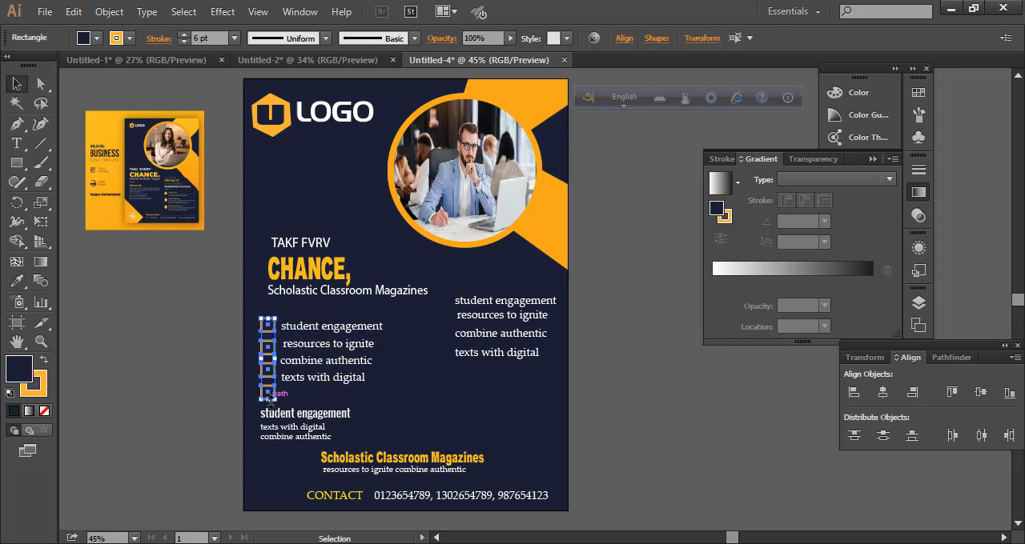
pyautogui.click(615, 370)
pyautogui.moveTo(261, 315); pyautogui.dragTo(271, 399)
pyautogui.click(663, 419)
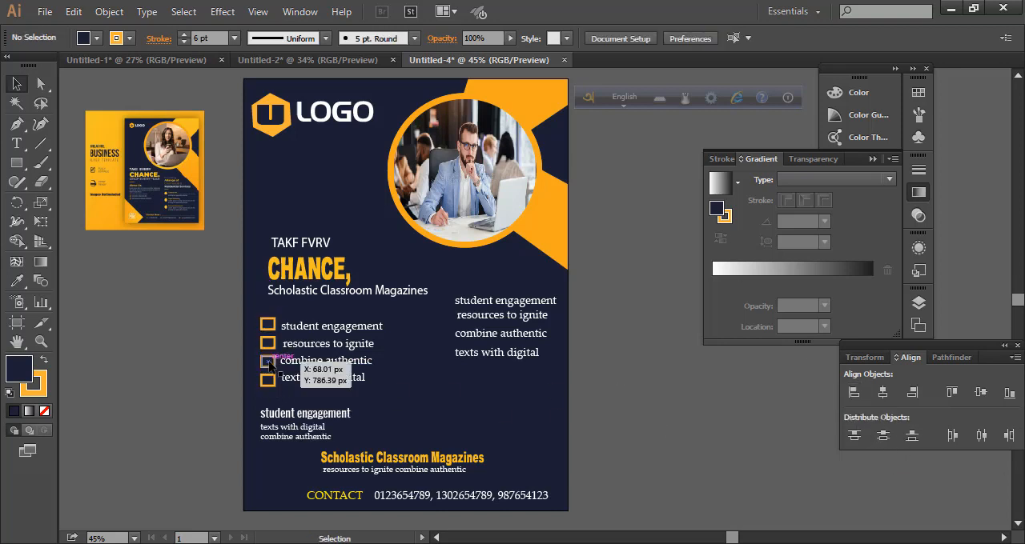
# Copy the column of four squares in front of the right list and nudge that list's last line slightly down
pyautogui.keyDown('alt'); pyautogui.moveTo(268, 360); pyautogui.dragTo(445, 337); pyautogui.keyUp('alt')
pyautogui.click(611, 364)
pyautogui.click(500, 353)
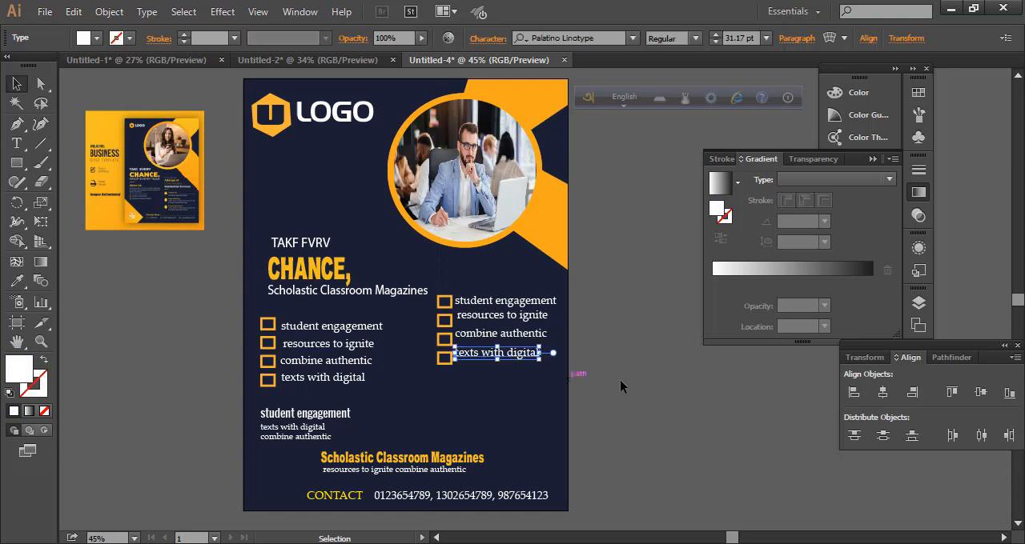
pyautogui.press('Down')
pyautogui.press('Down')
pyautogui.press('Down')
pyautogui.press('Down')
pyautogui.press('Down')
pyautogui.press('Down')
pyautogui.press('Down')
pyautogui.click(621, 379)
# Shorten both columns of squares slightly so the boxes sit closer together beside their text lines
pyautogui.moveTo(264, 311); pyautogui.dragTo(268, 380)
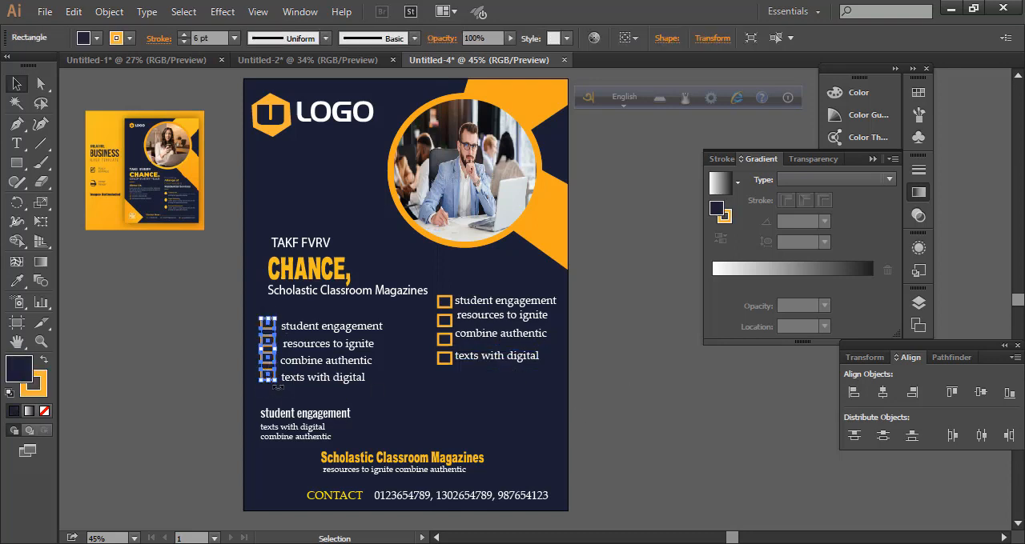
pyautogui.click(585, 412)
pyautogui.moveTo(444, 286); pyautogui.dragTo(446, 368)
pyautogui.moveTo(445, 364); pyautogui.dragTo(445, 359)
pyautogui.click(589, 379)
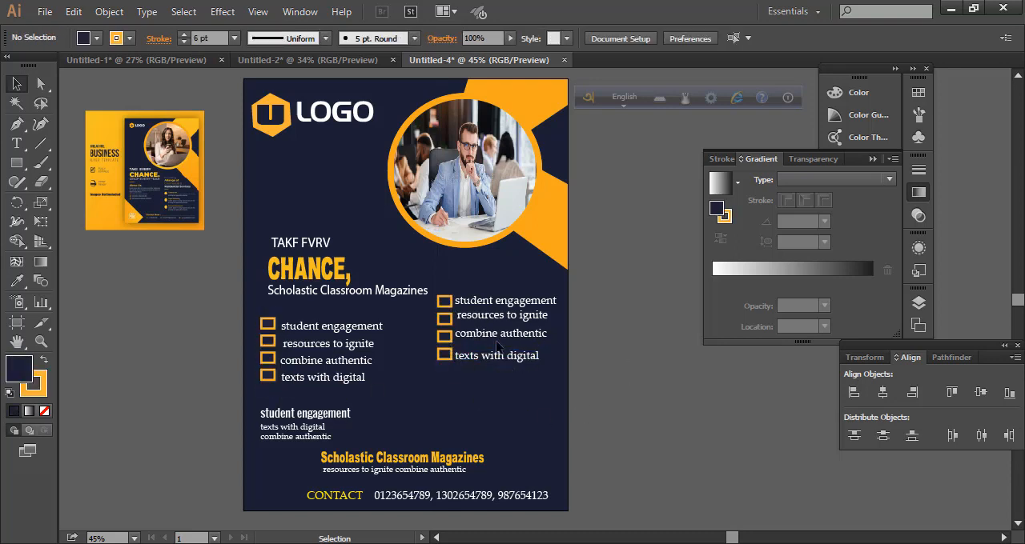
# Nudge the right list's first three lines down and its last line up to line up with their squares
pyautogui.click(496, 335)
pyautogui.press('Down')
pyautogui.click(589, 350)
pyautogui.click(503, 315)
pyautogui.press('Down')
pyautogui.press('Down')
pyautogui.press('Down')
pyautogui.press('Down')
pyautogui.press('Down')
pyautogui.click(505, 301)
pyautogui.press('Down')
pyautogui.press('Down')
pyautogui.click(498, 355)
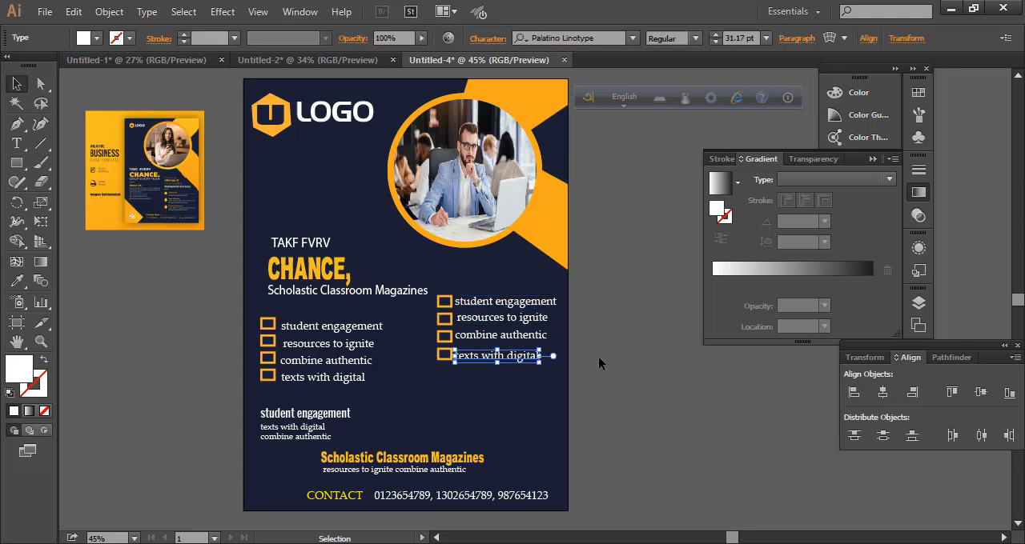
pyautogui.press('Up')
pyautogui.press('Up')
pyautogui.press('Up')
pyautogui.press('Up')
pyautogui.press('Up')
pyautogui.click(598, 357)
# Fine-tune the height and vertical position of the right column of squares to match its four text lines
pyautogui.moveTo(443, 287); pyautogui.dragTo(445, 357)
pyautogui.click(574, 375)
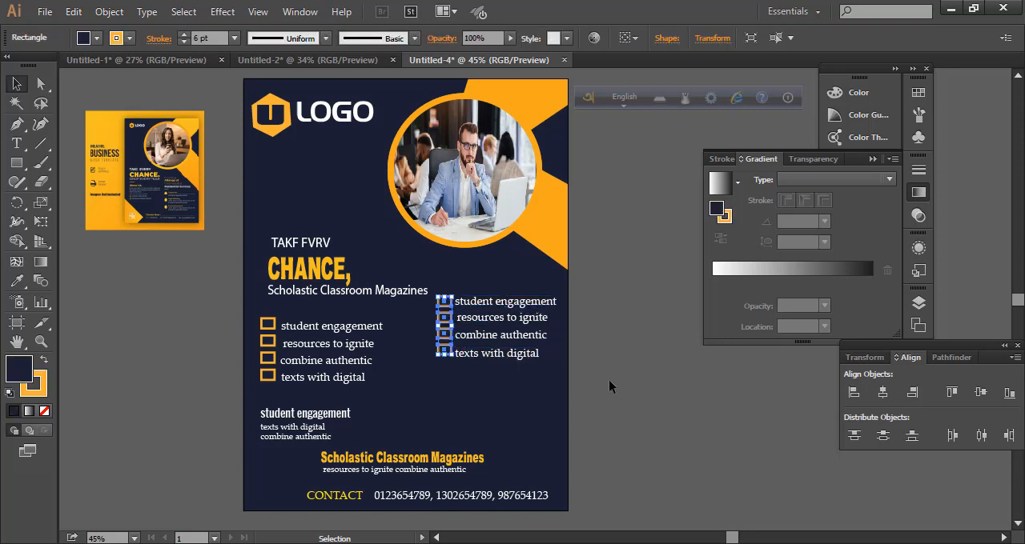
pyautogui.press('Down')
pyautogui.press('Down')
pyautogui.press('Down')
pyautogui.press('Down')
pyautogui.click(609, 379)
pyautogui.scroll(-2, 609, 378)
pyautogui.scroll(1, 620, 398)
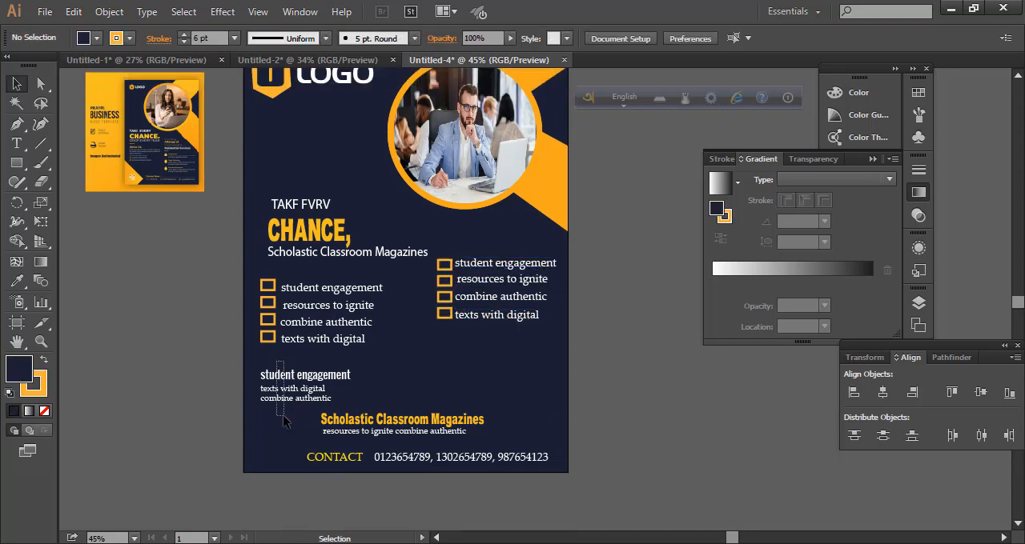
# Shift the small student engagement block to the right and copy the right list's four text lines into the space below it
pyautogui.moveTo(297, 396); pyautogui.dragTo(325, 386)
pyautogui.click(611, 401)
pyautogui.scroll(-1, 611, 401)
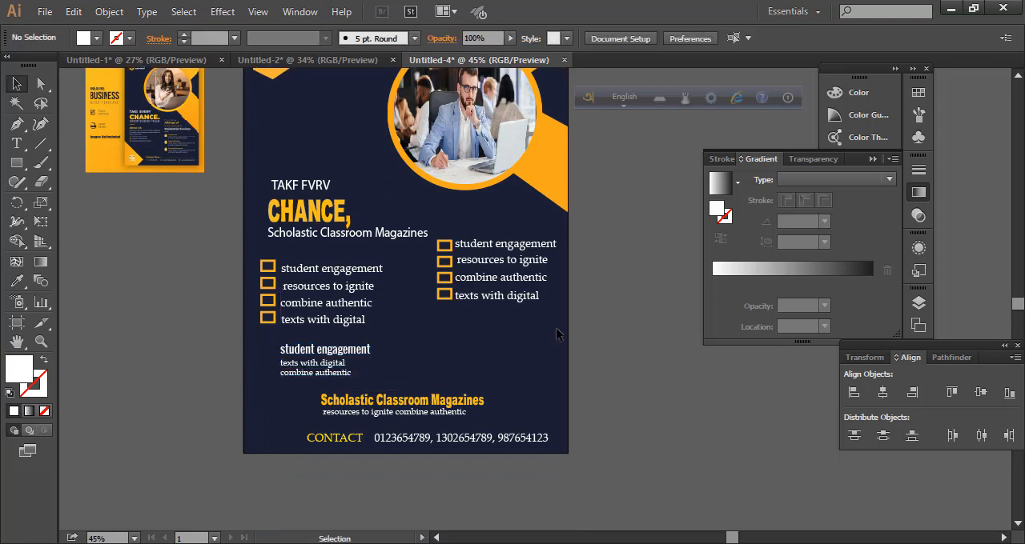
pyautogui.click(513, 303)
pyautogui.moveTo(513, 278); pyautogui.dragTo(512, 367)
pyautogui.click(641, 441)
pyautogui.scroll(-1, 641, 441)
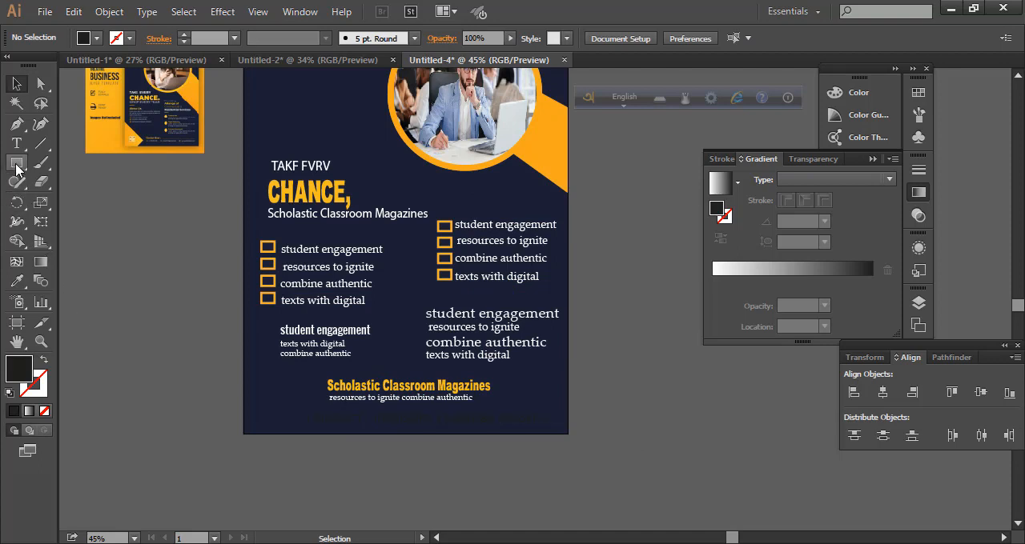
# Draw a full-width rectangle behind the heading and contact line at the page's foot and fill it with the corner shape's orange
pyautogui.click(18, 166)
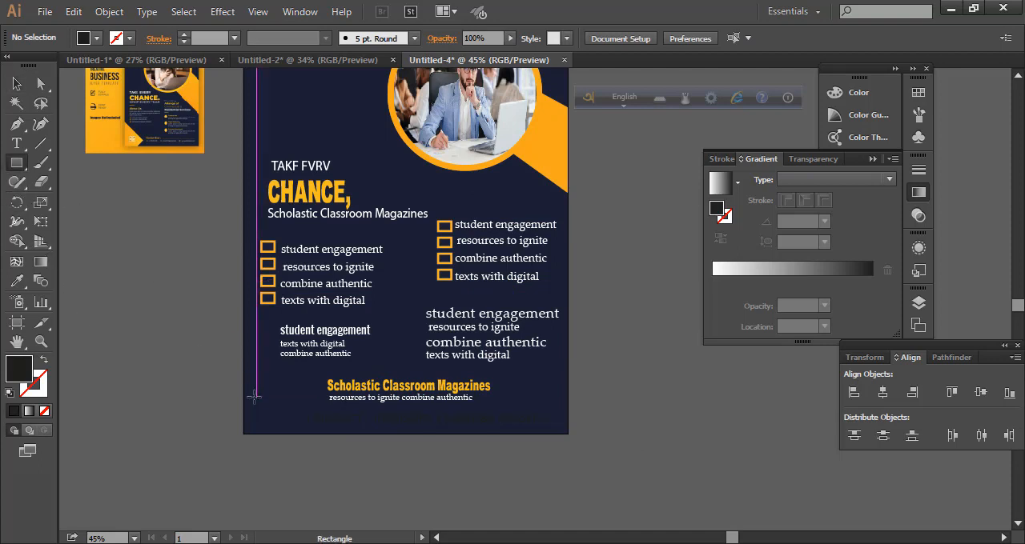
pyautogui.moveTo(243, 370); pyautogui.dragTo(565, 432)
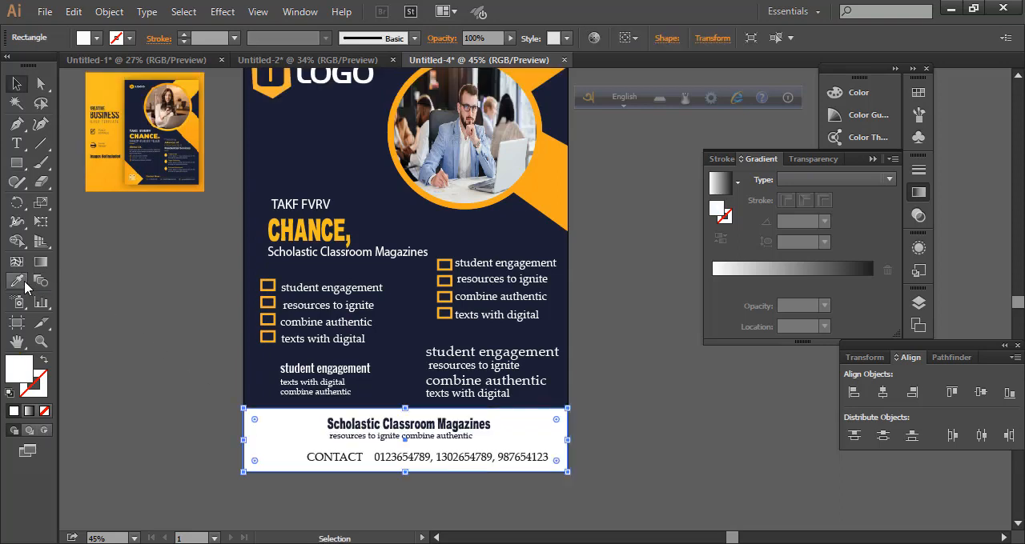
pyautogui.click(17, 280)
pyautogui.click(554, 179)
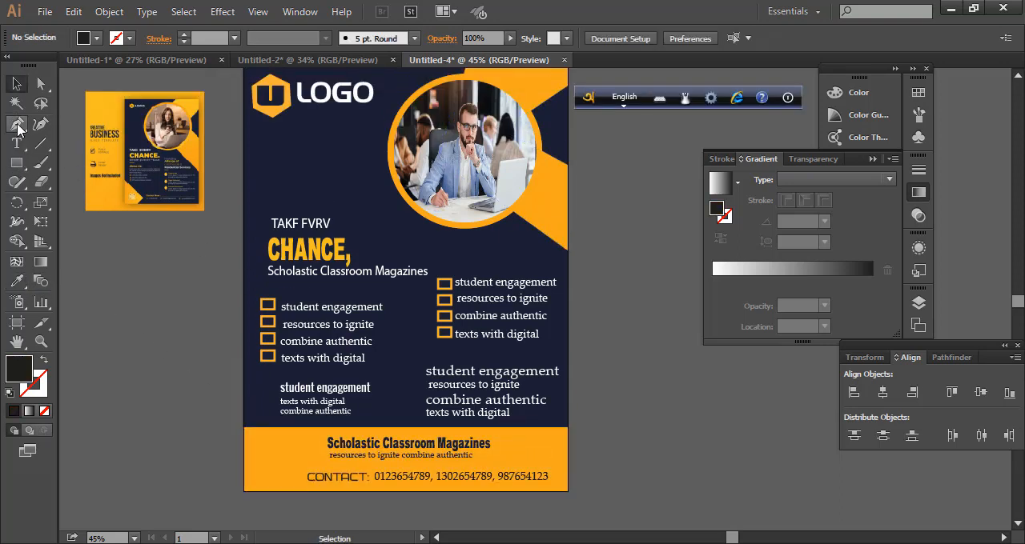
# Draw a closed four-point shape at the orange band's left end, with its right tip at about X 158, Y 1127 px
pyautogui.click(18, 126)
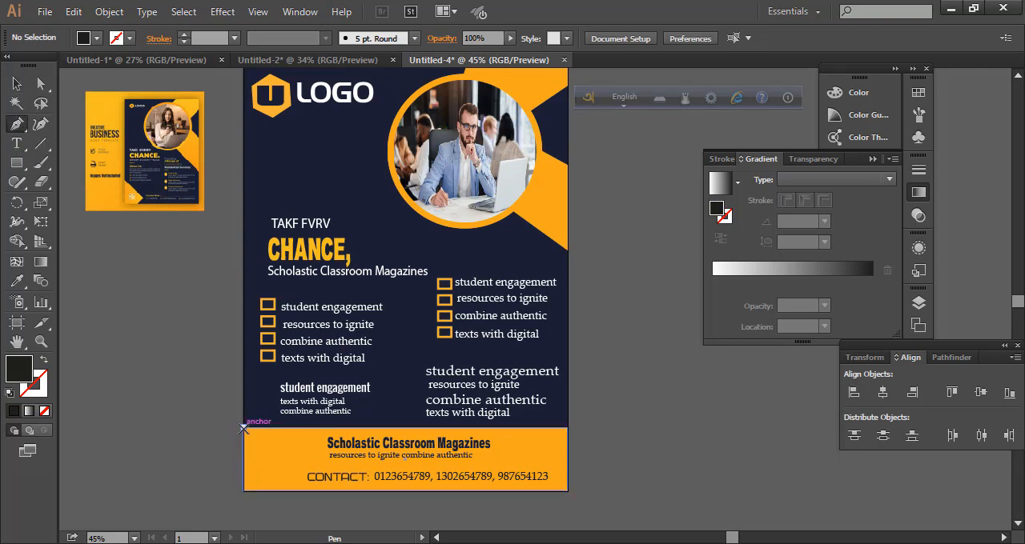
pyautogui.click(244, 428)
pyautogui.click(299, 465)
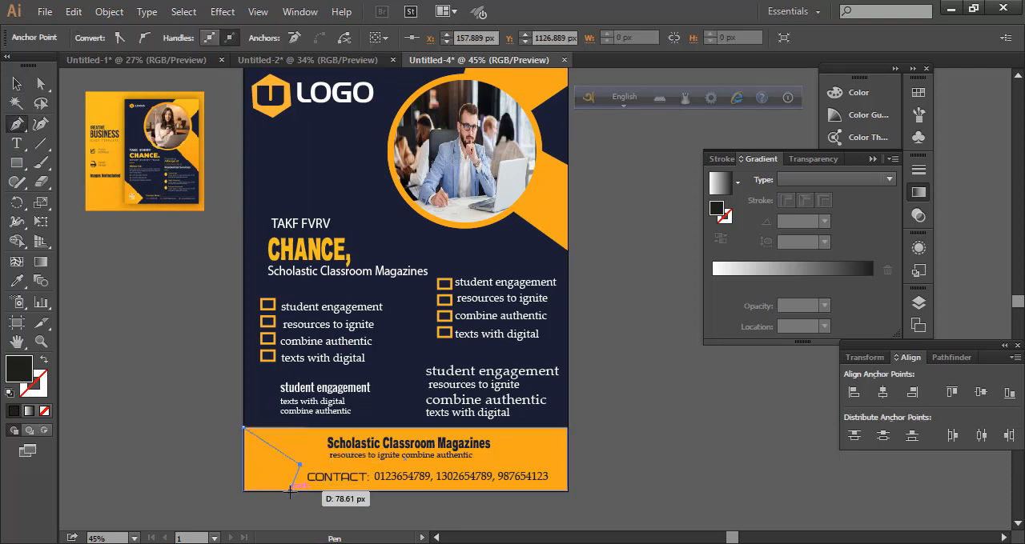
pyautogui.click(289, 491)
pyautogui.click(243, 491)
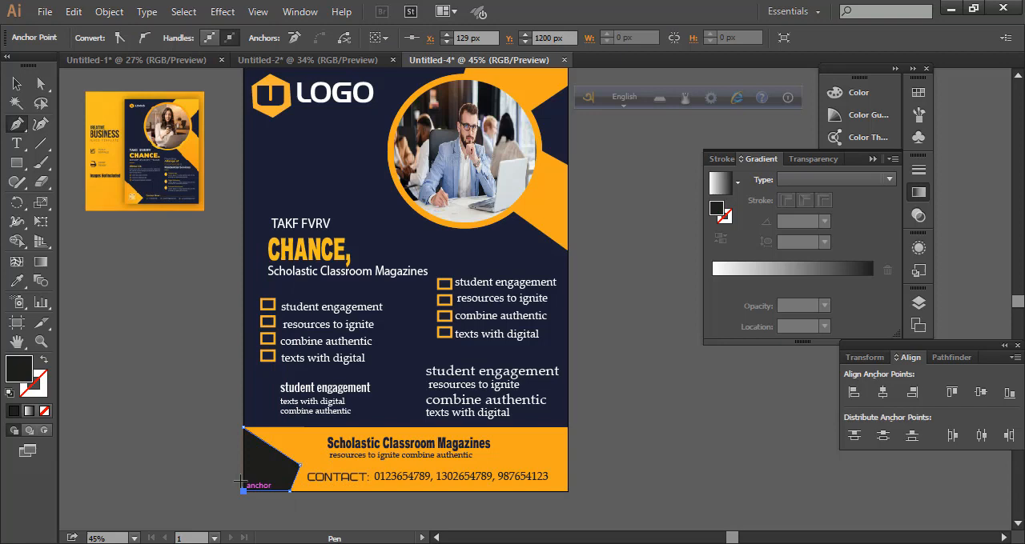
pyautogui.click(243, 428)
pyautogui.press('v')
pyautogui.click(572, 385)
# Fill the pointed shape at the band's left end with the background's navy
pyautogui.scroll(-2, 572, 384)
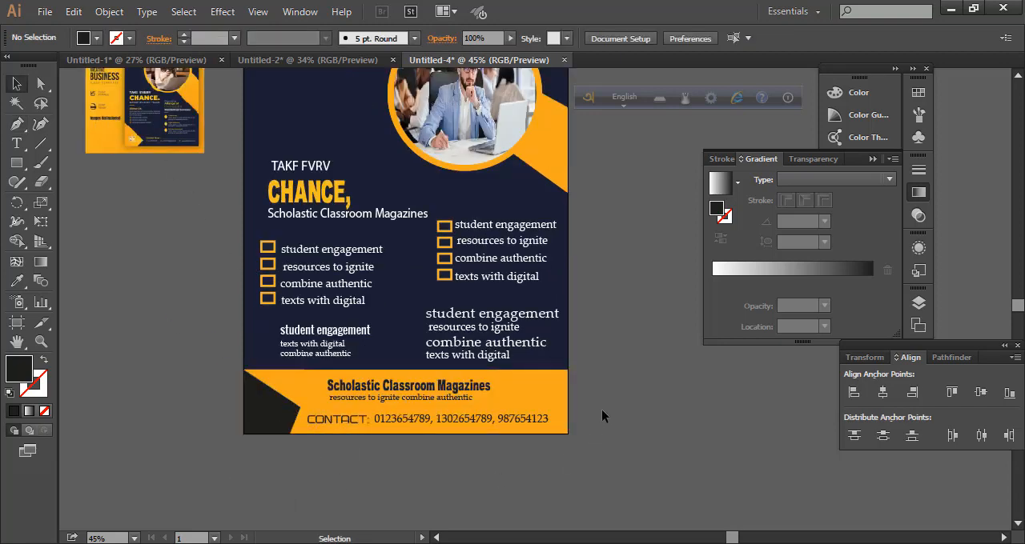
pyautogui.click(264, 400)
pyautogui.click(16, 281)
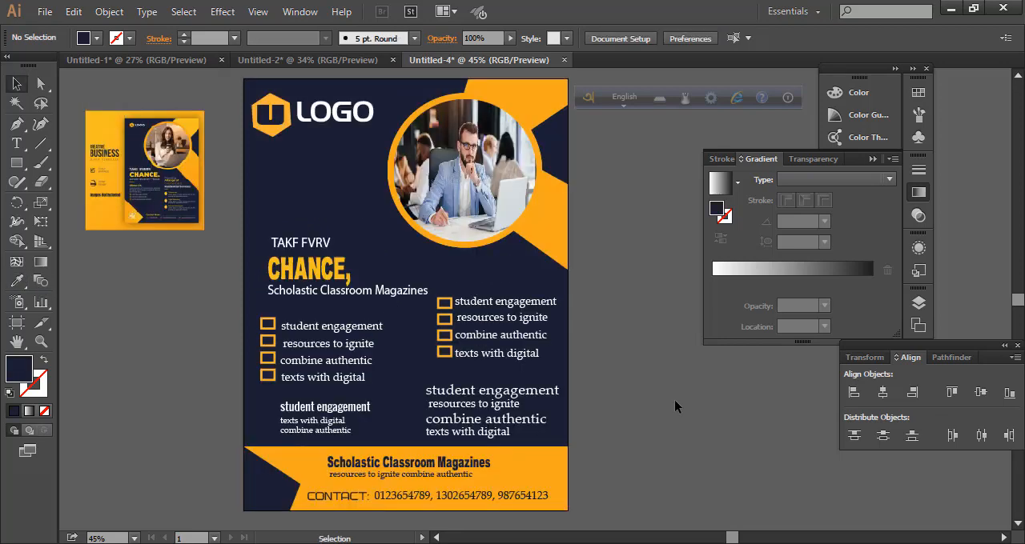
pyautogui.scroll(-2, 610, 394)
pyautogui.scroll(1, 610, 394)
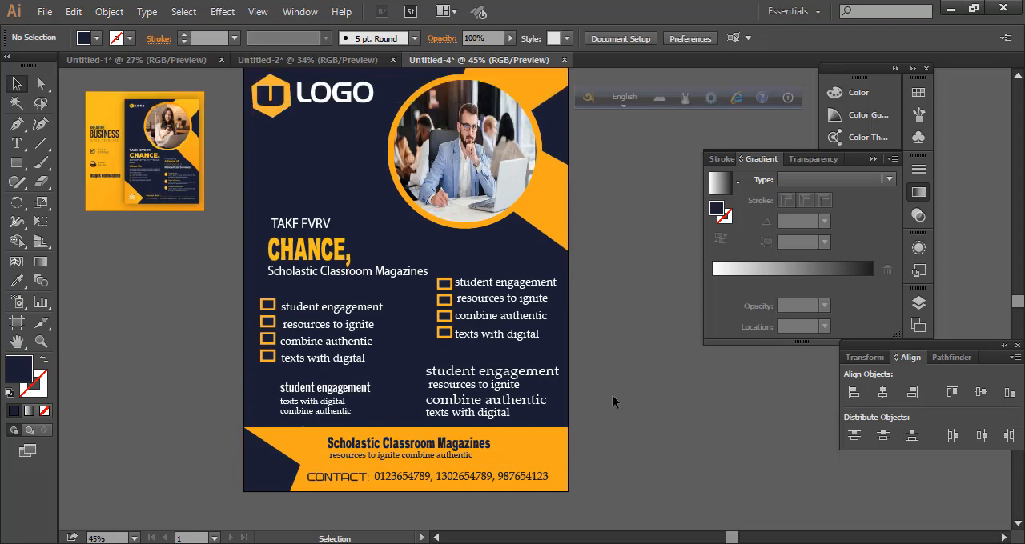
pyautogui.scroll(2, 612, 394)
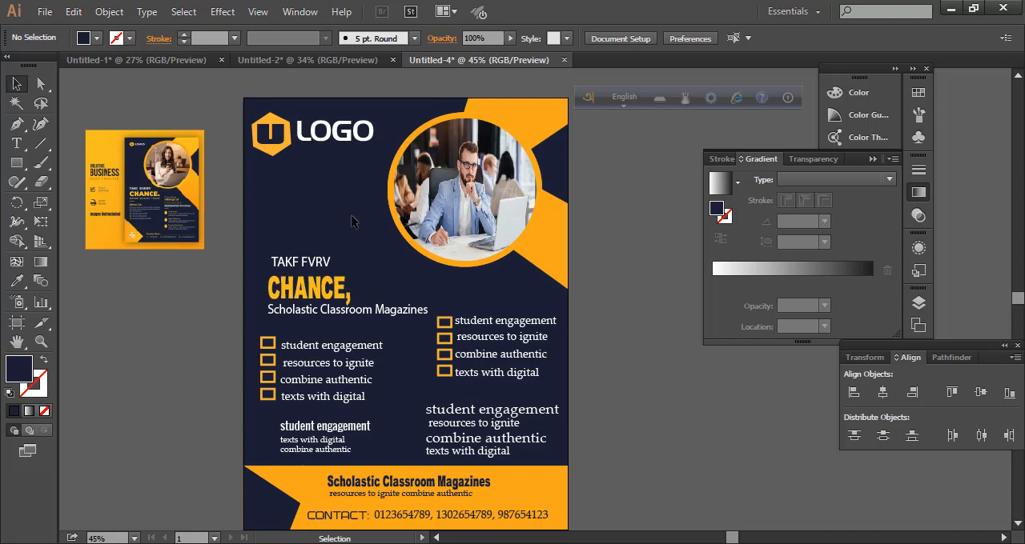
pyautogui.press('ctrl')
pyautogui.click(352, 222)
pyautogui.click(637, 328)
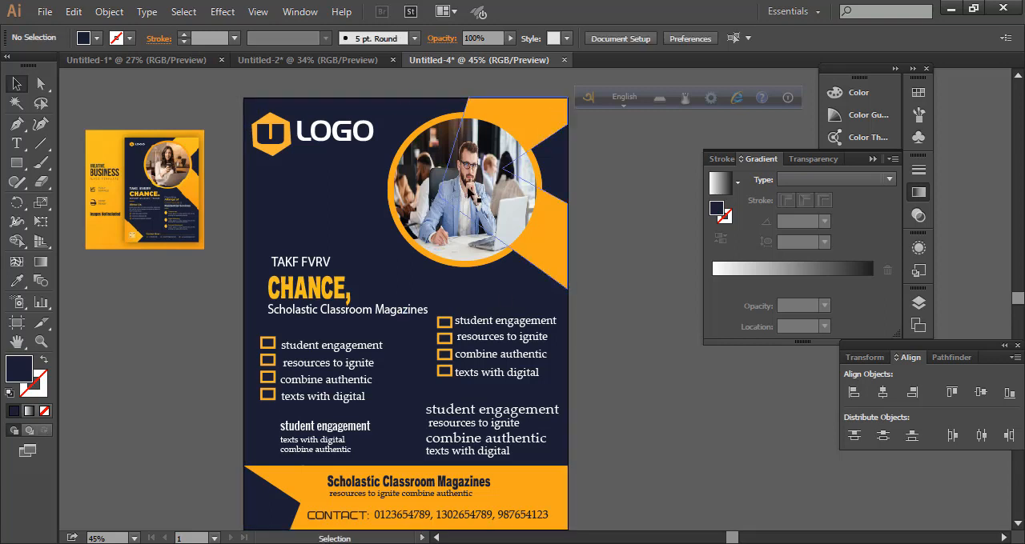
# Group all of the flyer's artwork into one object
pyautogui.scroll(-2, 234, 86)
pyautogui.scroll(-1, 610, 411)
pyautogui.hotkey('ctrl', 'a')
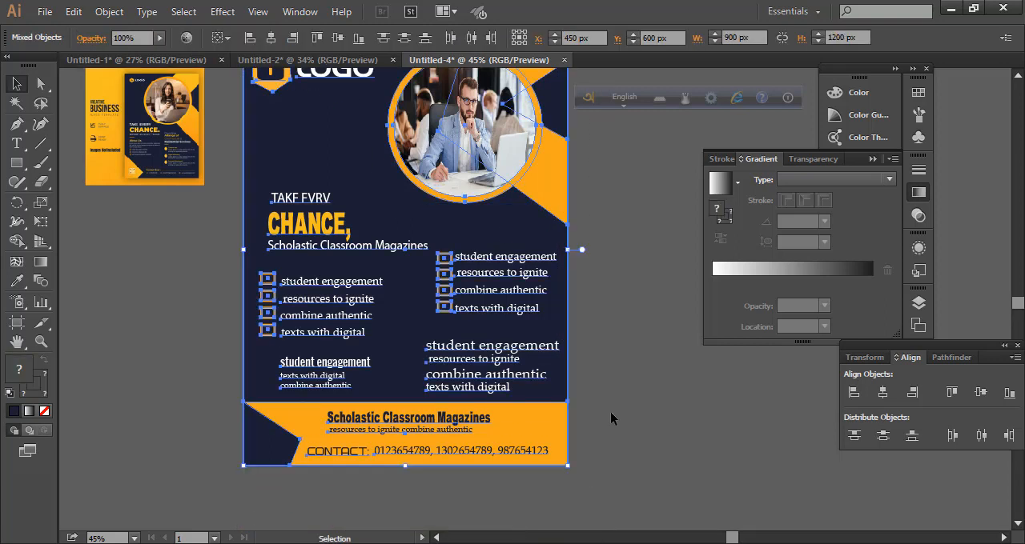
pyautogui.press('v')
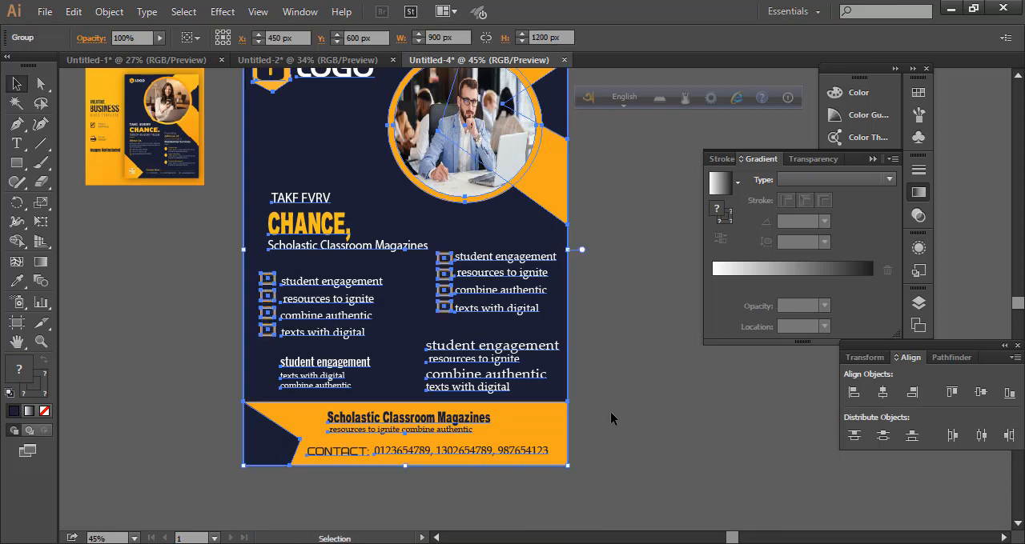
pyautogui.click(610, 411)
pyautogui.scroll(2, 610, 412)
pyautogui.click(565, 523)
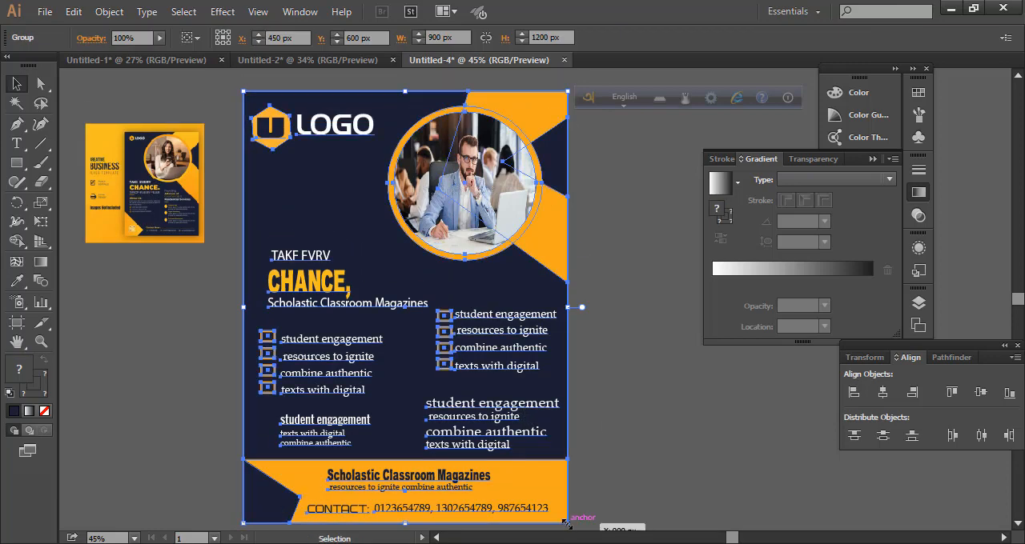
pyautogui.hotkey('ctrl', '-')
pyautogui.click(566, 523)
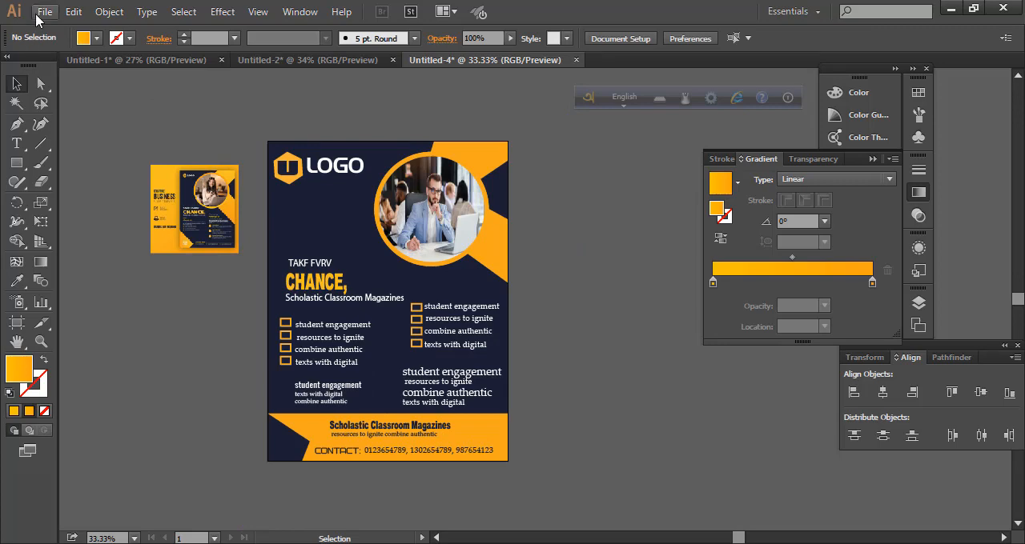
# Create a new RGB document with a width of 1200 px
pyautogui.click(45, 11)
pyautogui.click(75, 32)
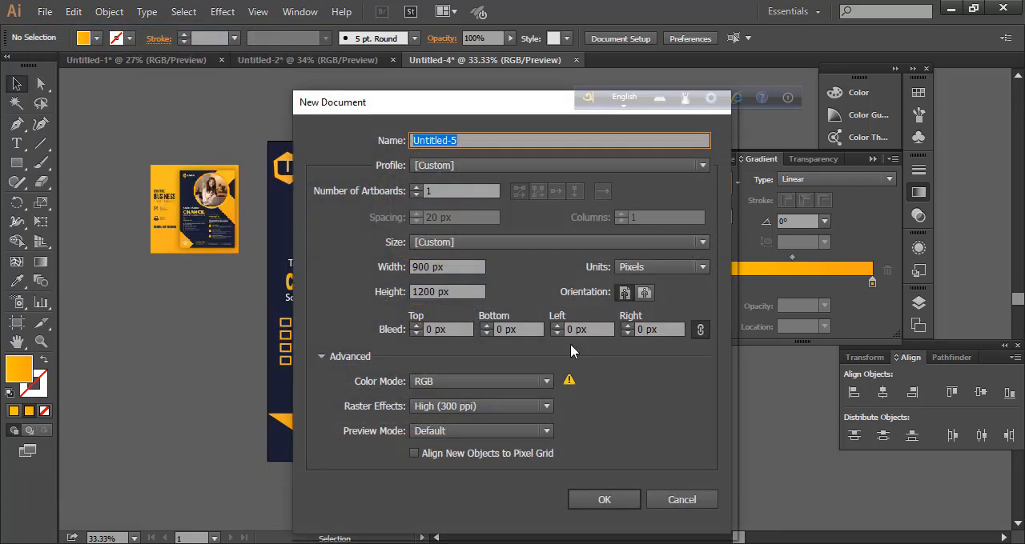
pyautogui.doubleClick(432, 267)
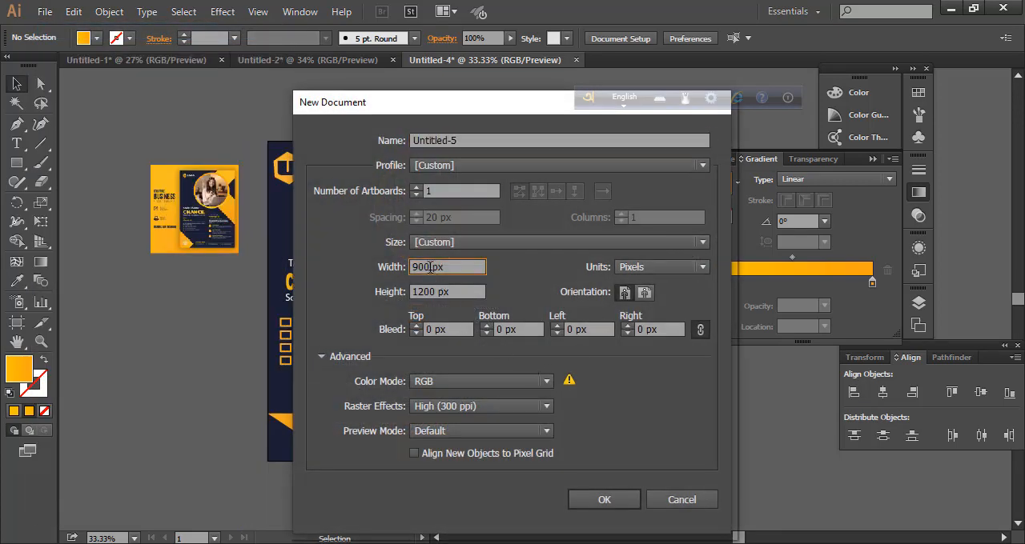
pyautogui.write('1200')
pyautogui.press('Return')
# Bring the grouped flyer from Untitled-4 into the new document and place it beside the artboard's left edge
pyautogui.click(484, 61)
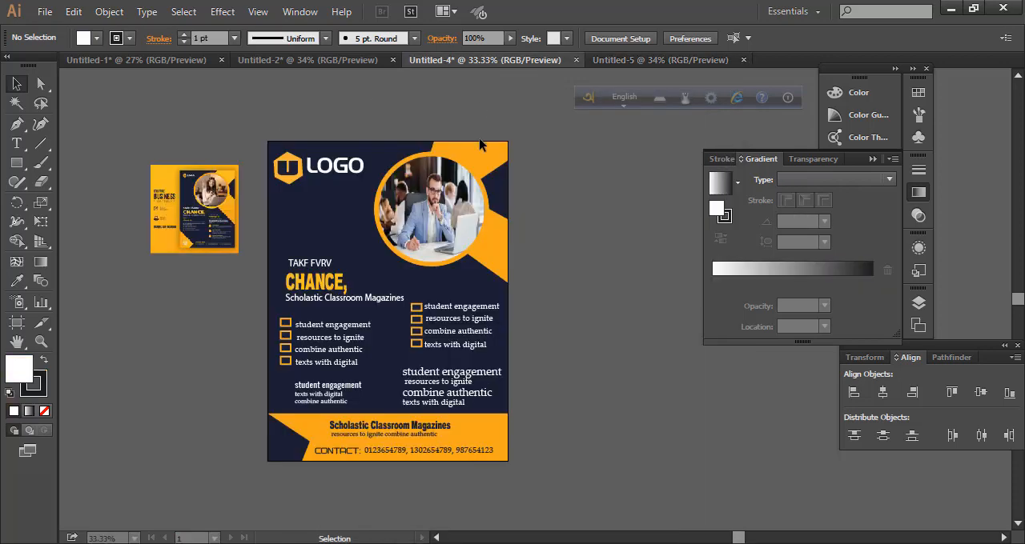
pyautogui.moveTo(448, 327); pyautogui.dragTo(638, 64)
pyautogui.scroll(2, 457, 281)
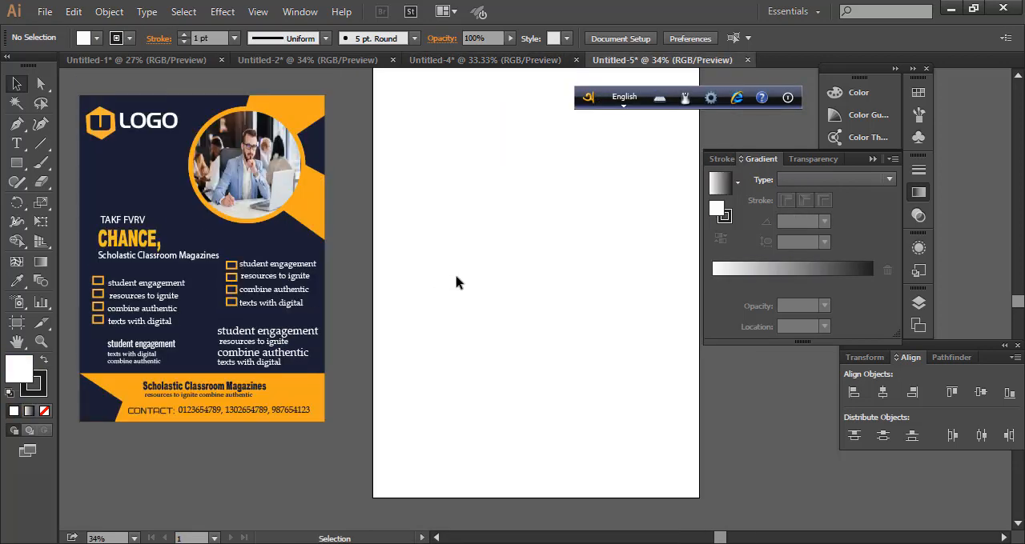
pyautogui.moveTo(580, 285); pyautogui.dragTo(542, 291)
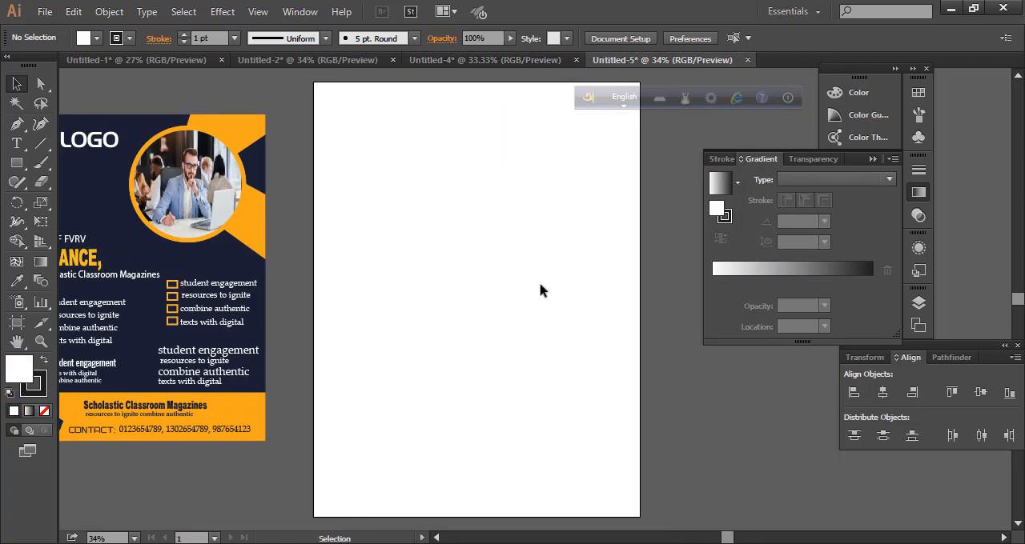
# Draw a rectangle covering the new document's entire artboard
pyautogui.press('m')
pyautogui.moveTo(315, 83); pyautogui.dragTo(653, 520)
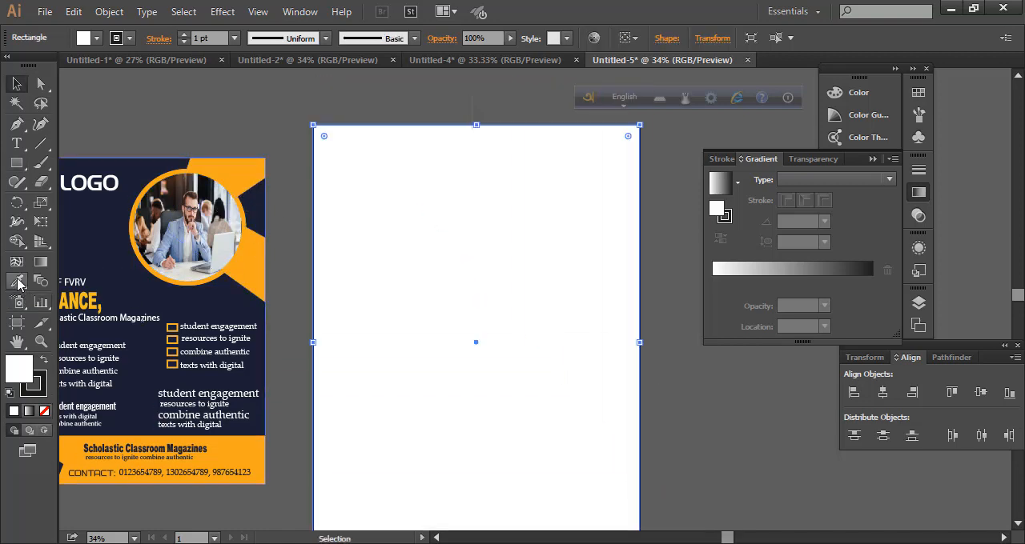
# Fill the artboard-sized rectangle with the orange sampled from the flyer's upper corner shape
pyautogui.click(18, 281)
pyautogui.click(243, 169)
pyautogui.click(17, 84)
pyautogui.click(670, 350)
pyautogui.scroll(-1, 599, 349)
pyautogui.click(600, 348)
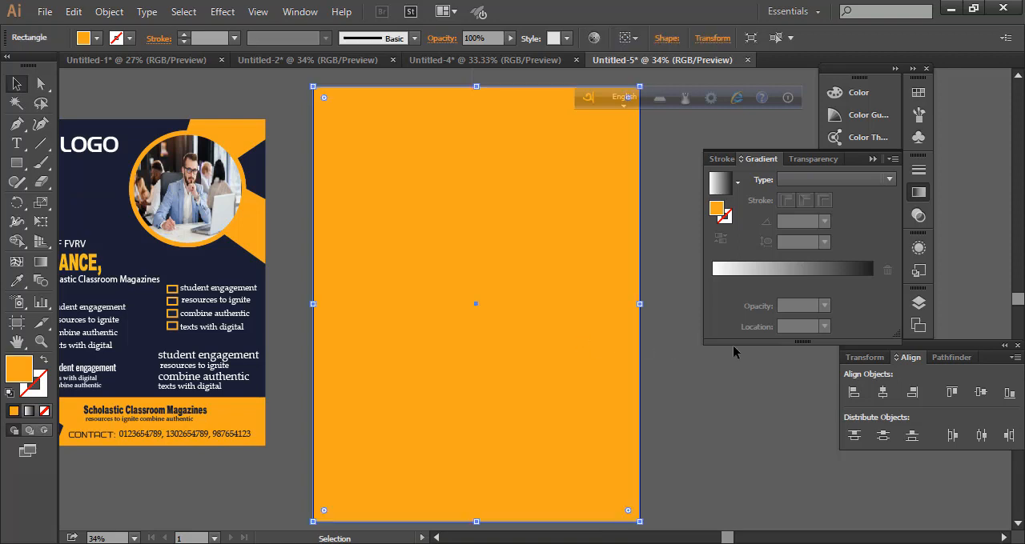
# Apply a linear gradient to the background rectangle, changing its white stop to a yellow-orange RGB colour that blends into orange
pyautogui.click(848, 272)
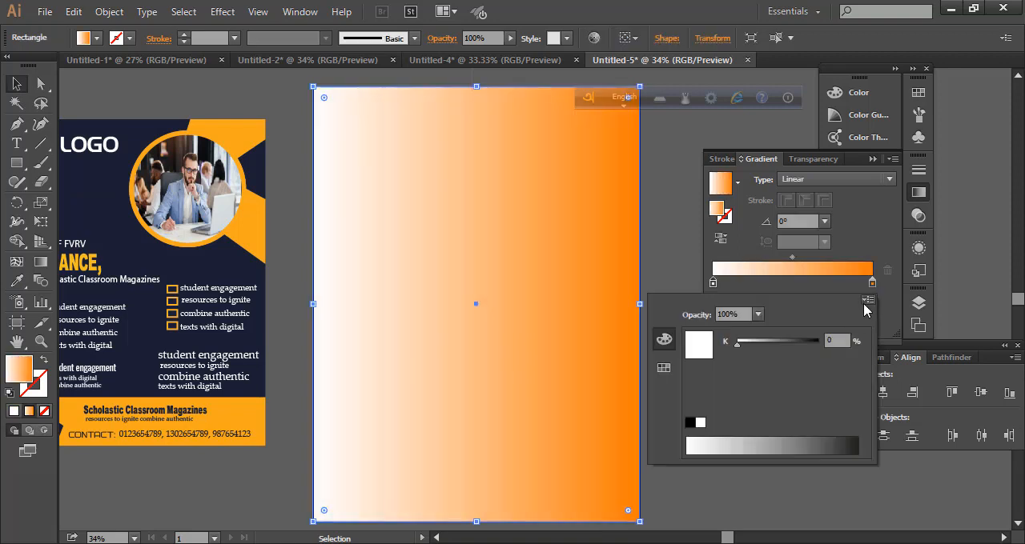
pyautogui.click(865, 301)
pyautogui.click(887, 323)
pyautogui.click(713, 442)
pyautogui.click(712, 444)
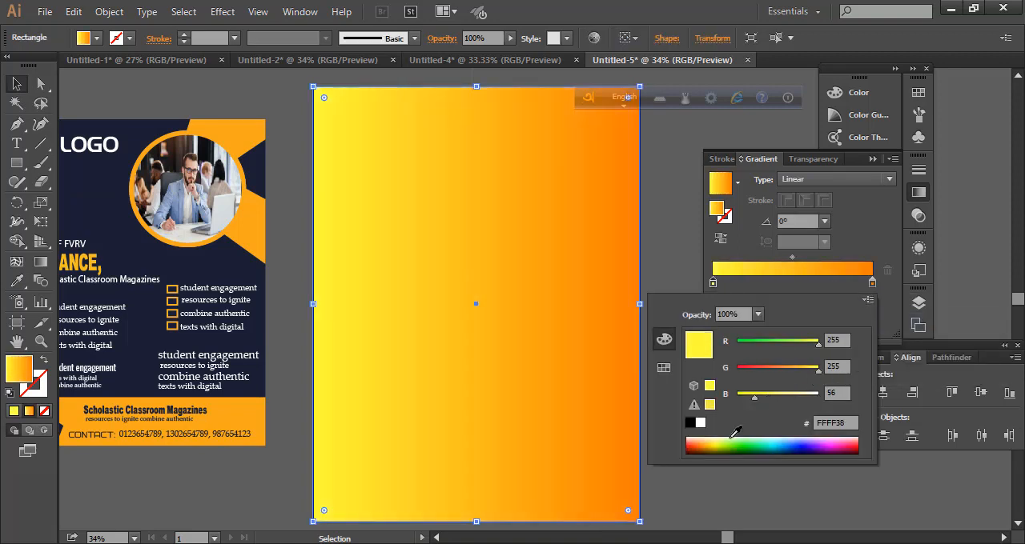
pyautogui.click(709, 449)
pyautogui.moveTo(790, 343); pyautogui.dragTo(815, 343)
# Move the grouped flyer onto the artboard in front of the gradient rectangle
pyautogui.moveTo(172, 286); pyautogui.dragTo(533, 308)
pyautogui.rightClick(558, 331)
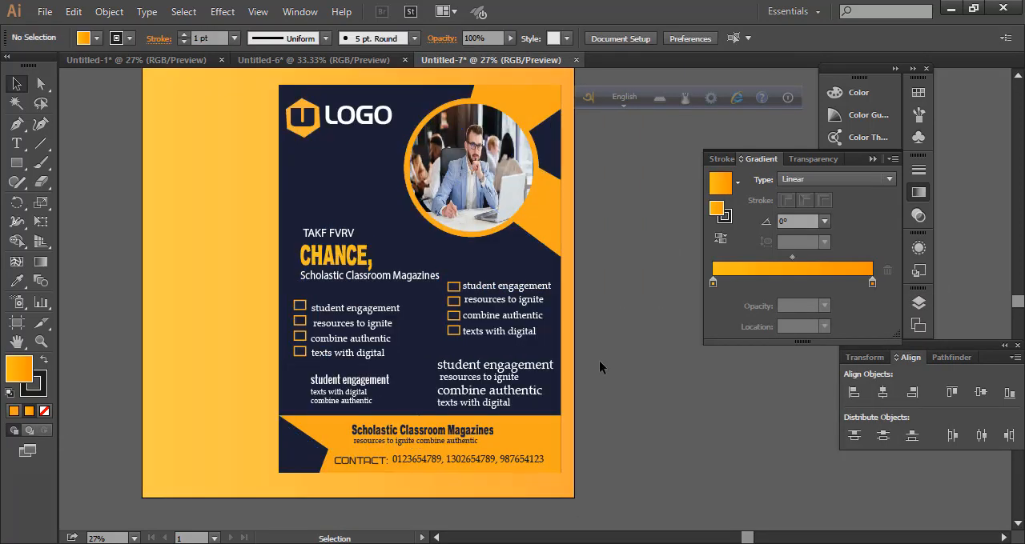
# Set the type size to 72 pt and place the TAKF FVRV, CHANCE and tagline texts on the gradient beside the flyer
pyautogui.click(16, 142)
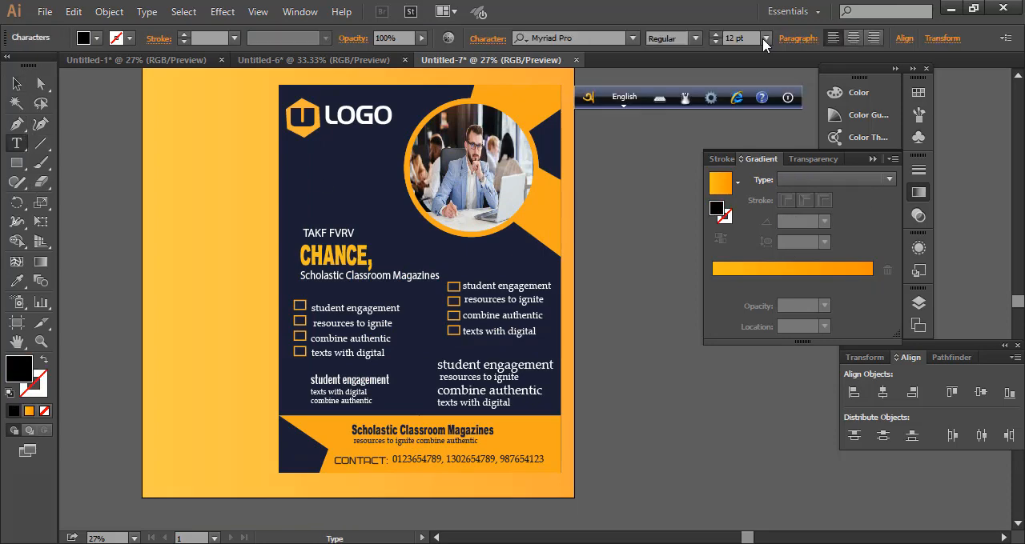
pyautogui.click(765, 39)
pyautogui.click(797, 325)
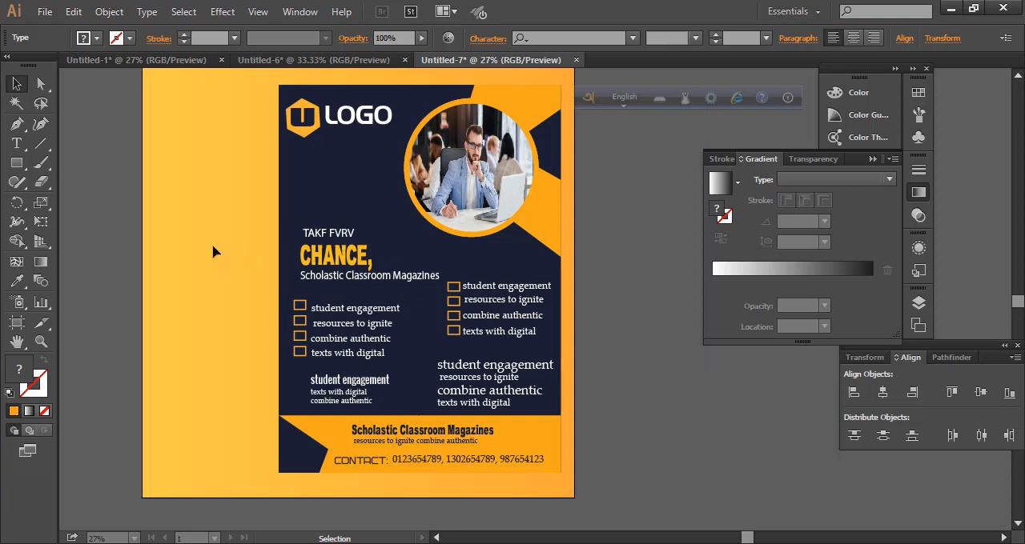
pyautogui.moveTo(213, 246); pyautogui.dragTo(185, 299)
# Fill the large CHANCE heading on the gradient background with black
pyautogui.click(108, 192)
pyautogui.click(199, 250)
pyautogui.click(97, 38)
pyautogui.click(45, 66)
pyautogui.click(103, 197)
# Break the Scholastic Classroom Magazines tagline beside the flyer into two lines after Classroom
pyautogui.doubleClick(270, 279)
pyautogui.press('Return')
pyautogui.click(17, 83)
# Fill the two-line tagline beneath the CHANCE heading with dark grey
pyautogui.click(84, 231)
pyautogui.click(97, 38)
pyautogui.click(100, 67)
pyautogui.click(45, 67)
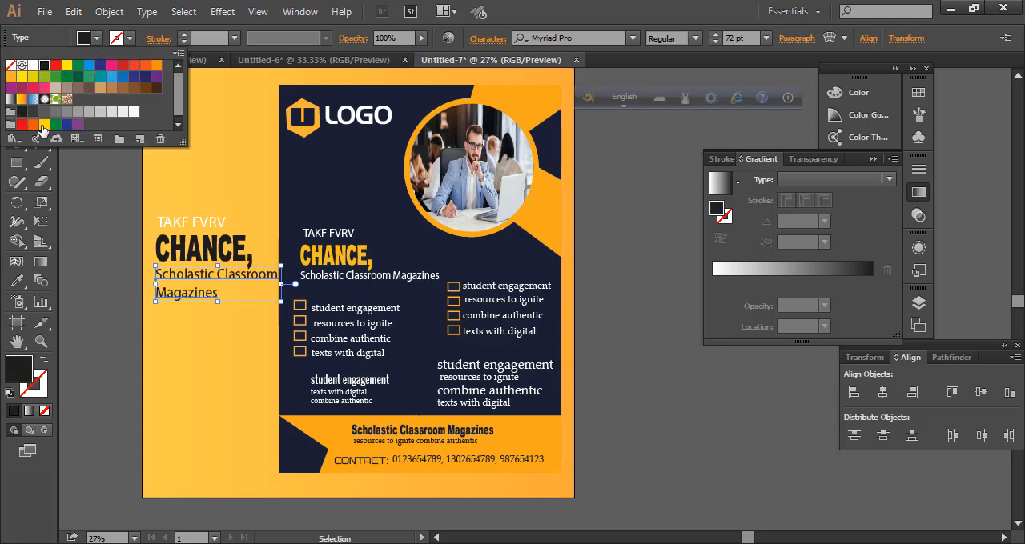
pyautogui.click(133, 68)
pyautogui.click(144, 76)
pyautogui.click(33, 111)
pyautogui.click(86, 208)
# Fill the TAKF FVRV line above the CHANCE heading on the gradient with green
pyautogui.click(192, 223)
pyautogui.click(96, 39)
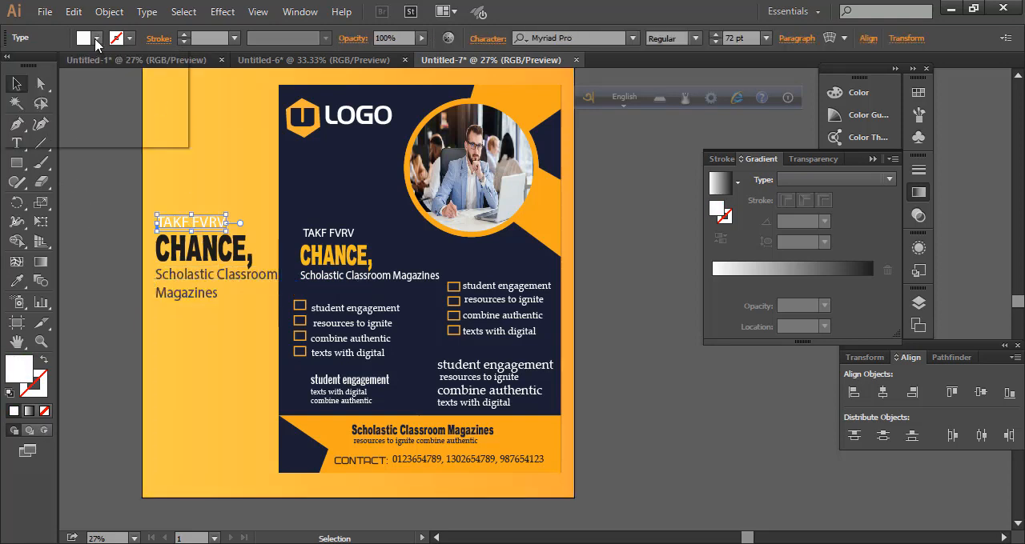
pyautogui.click(83, 69)
pyautogui.click(102, 176)
# Lock the gradient background rectangle and left-align the three headline texts beside the flyer
pyautogui.click(238, 396)
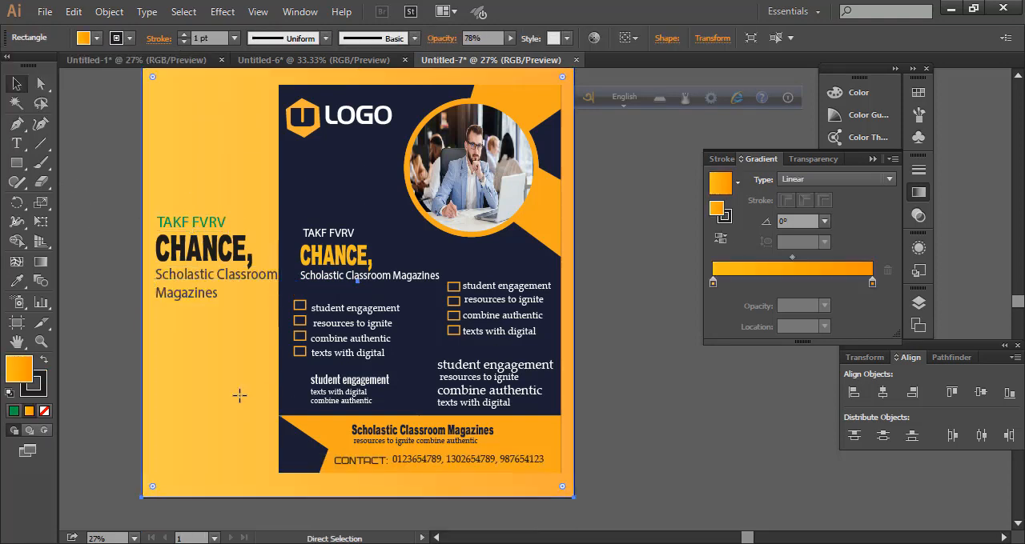
pyautogui.hotkey('ctrl', '2')
pyautogui.scroll(3, 232, 385)
pyautogui.moveTo(142, 289); pyautogui.dragTo(208, 356)
pyautogui.click(857, 395)
pyautogui.click(206, 401)
# Apply a Drop Shadow to the flyer group in Multiply mode with 75% opacity, 7 px X and Y offsets and 5 px blur
pyautogui.scroll(-1, 206, 405)
pyautogui.scroll(-1, 207, 403)
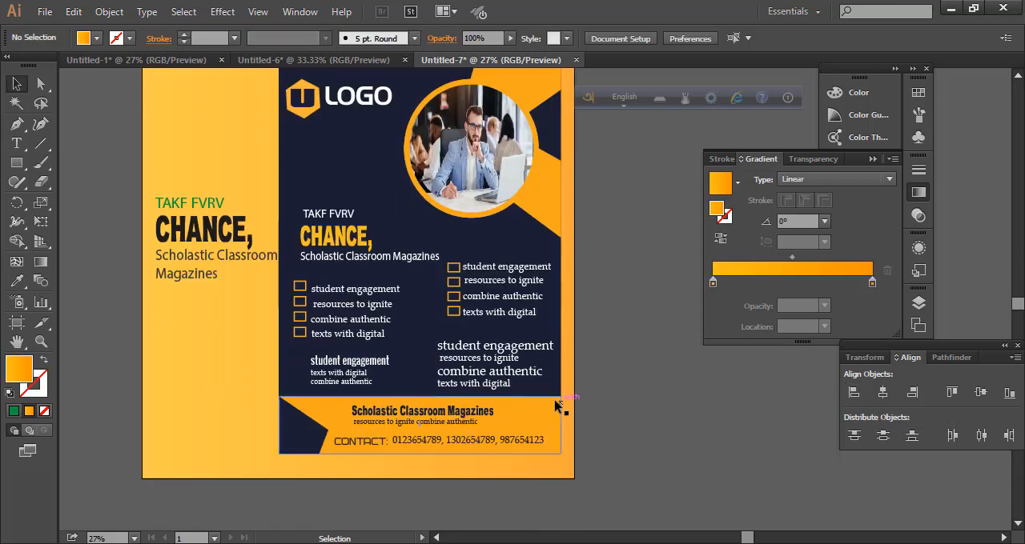
pyautogui.click(555, 405)
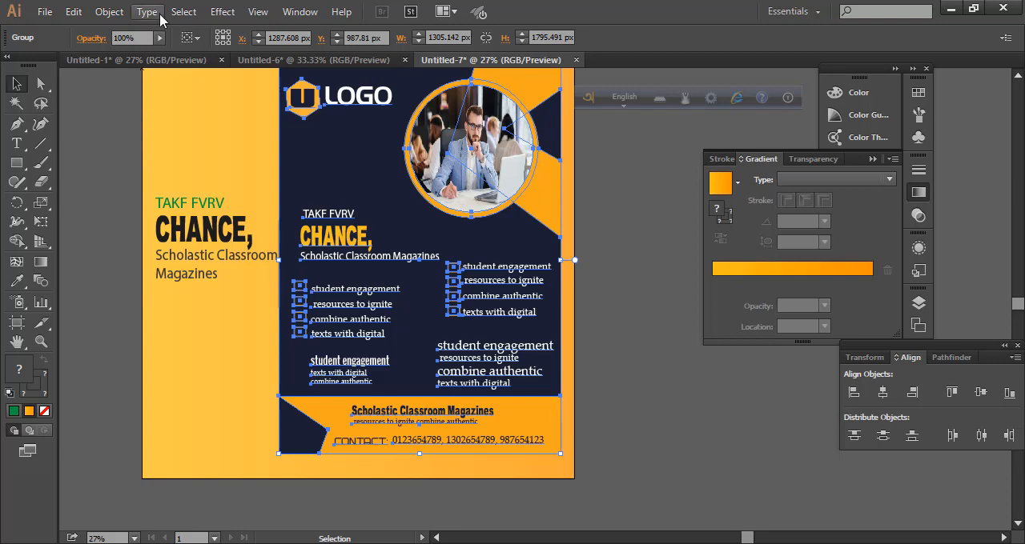
pyautogui.click(225, 11)
pyautogui.moveTo(269, 197)
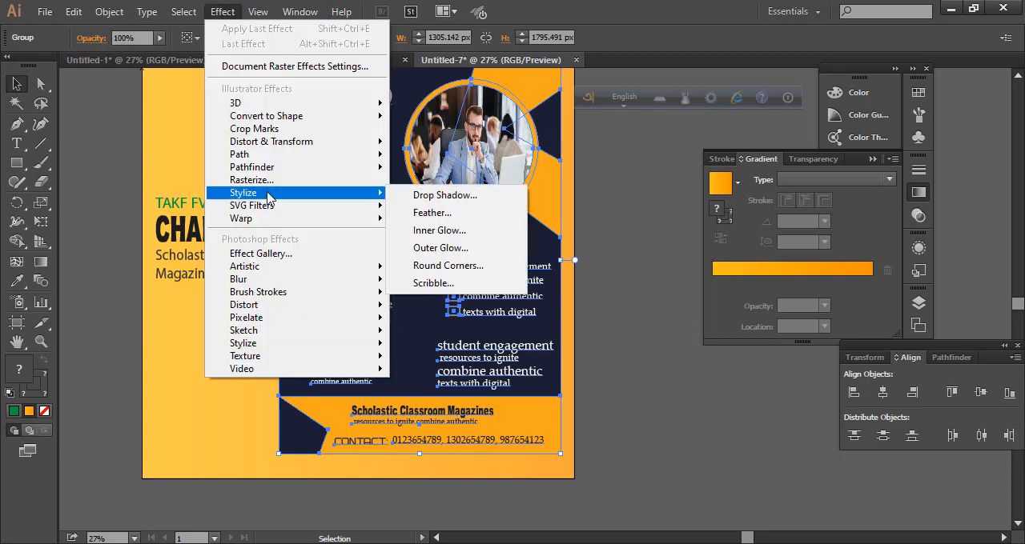
pyautogui.click(424, 195)
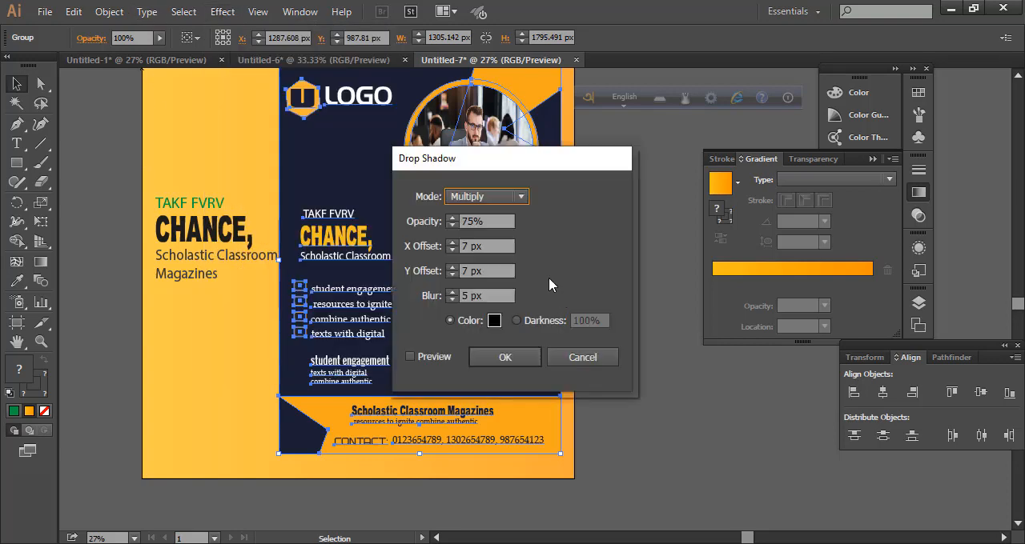
pyautogui.click(412, 357)
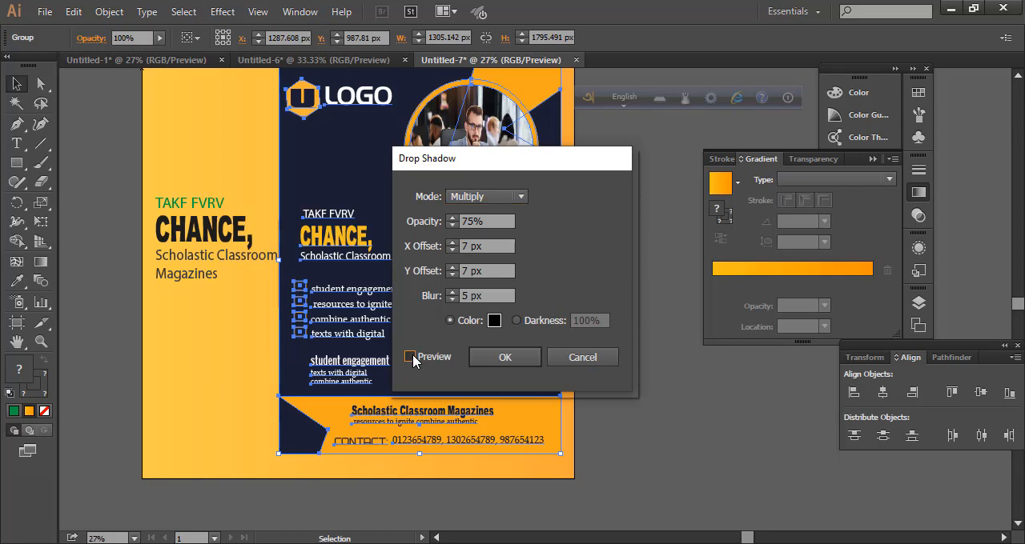
pyautogui.click(411, 357)
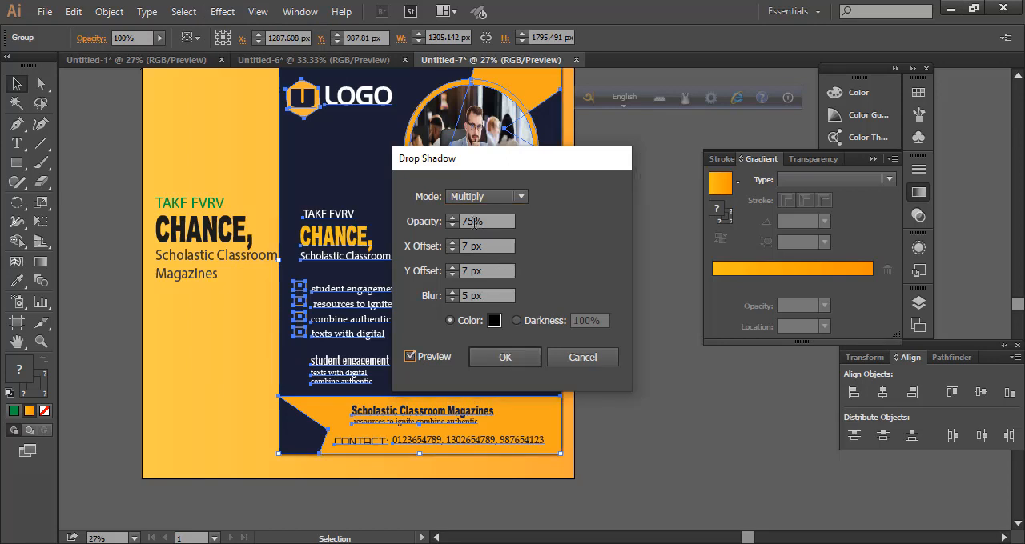
pyautogui.click(503, 357)
pyautogui.scroll(2, 633, 365)
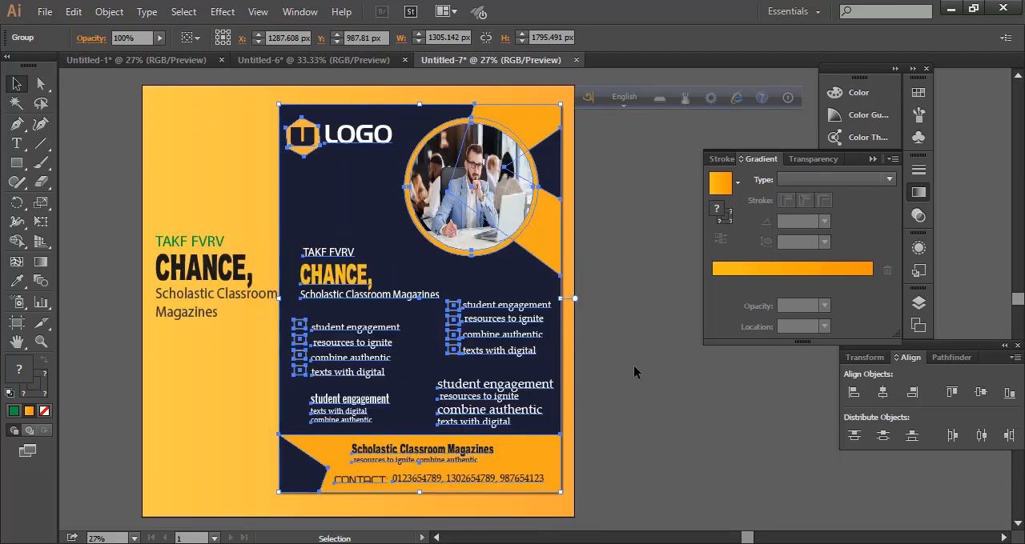
pyautogui.click(633, 366)
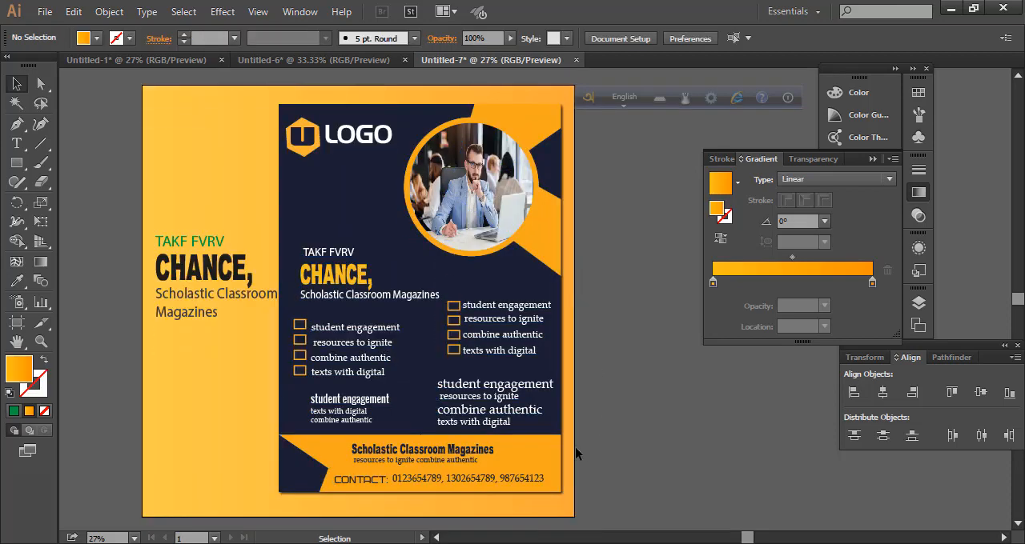